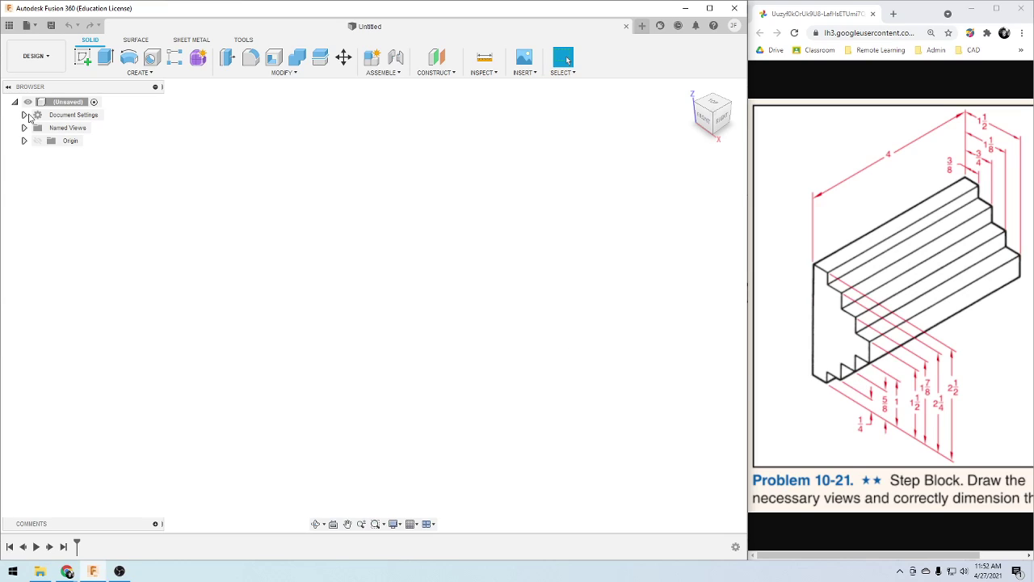
Change the active units in Document Settings from millimetres to Inch
{"action": "left_click", "coordinate": [25, 115]}
{"action": "mouse_move", "coordinate": [71, 128]}
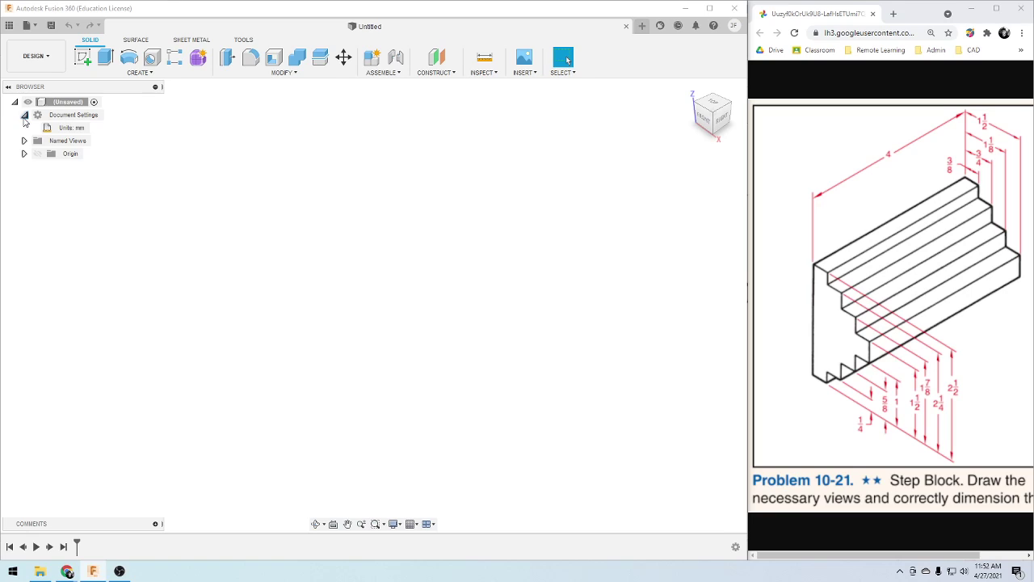
{"action": "left_click", "coordinate": [96, 128]}
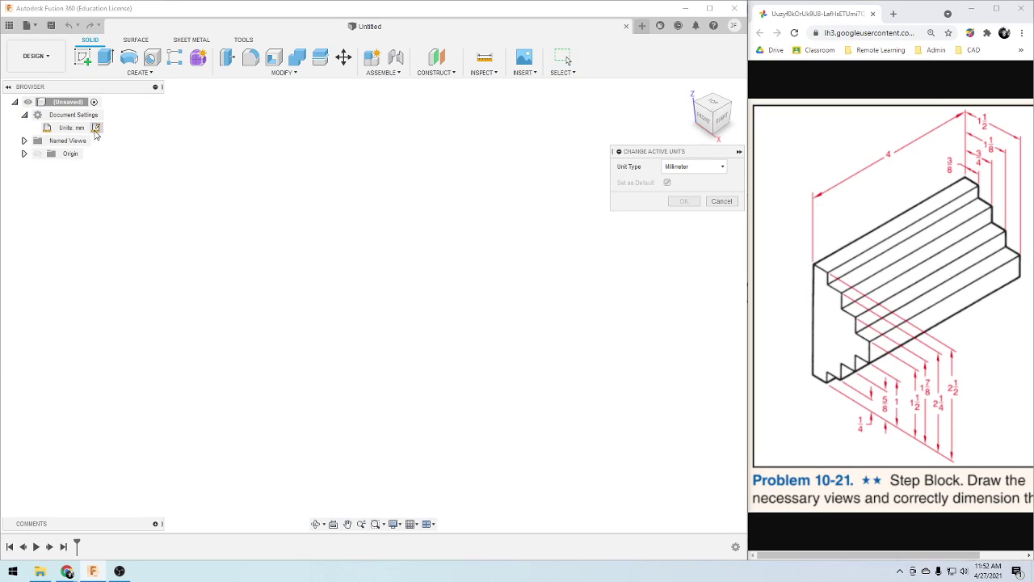
{"action": "left_click", "coordinate": [692, 167]}
{"action": "left_click", "coordinate": [677, 217]}
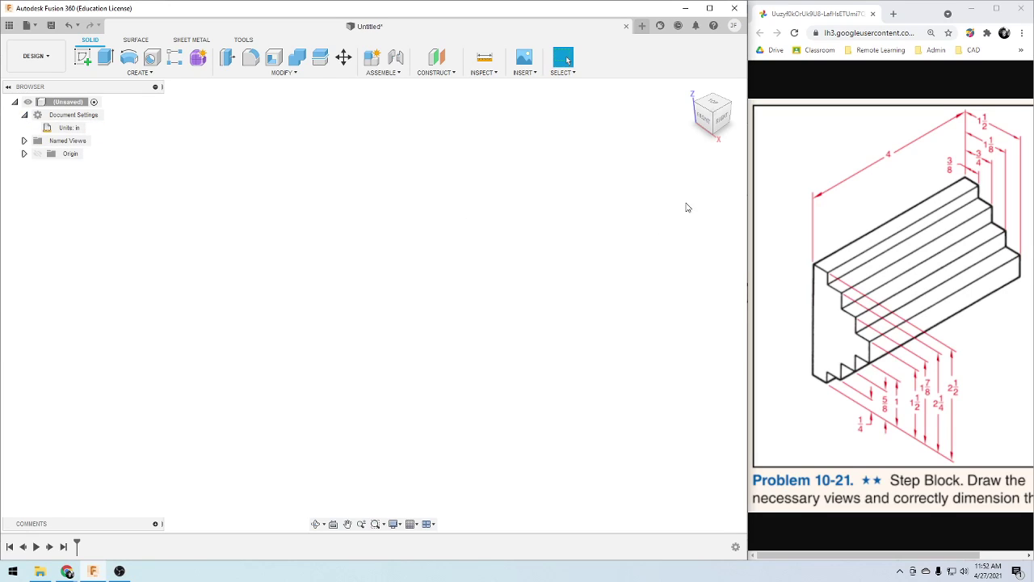
Save the new design with the name 'Step Block'
{"action": "left_click", "coordinate": [50, 25]}
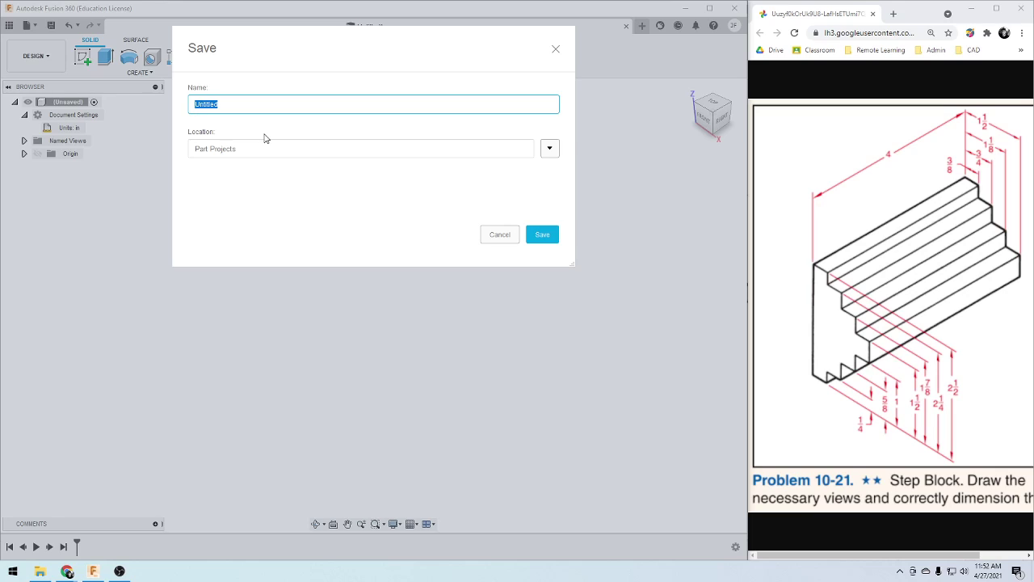
{"action": "type", "text": "Step Block"}
{"action": "left_click", "coordinate": [552, 238]}
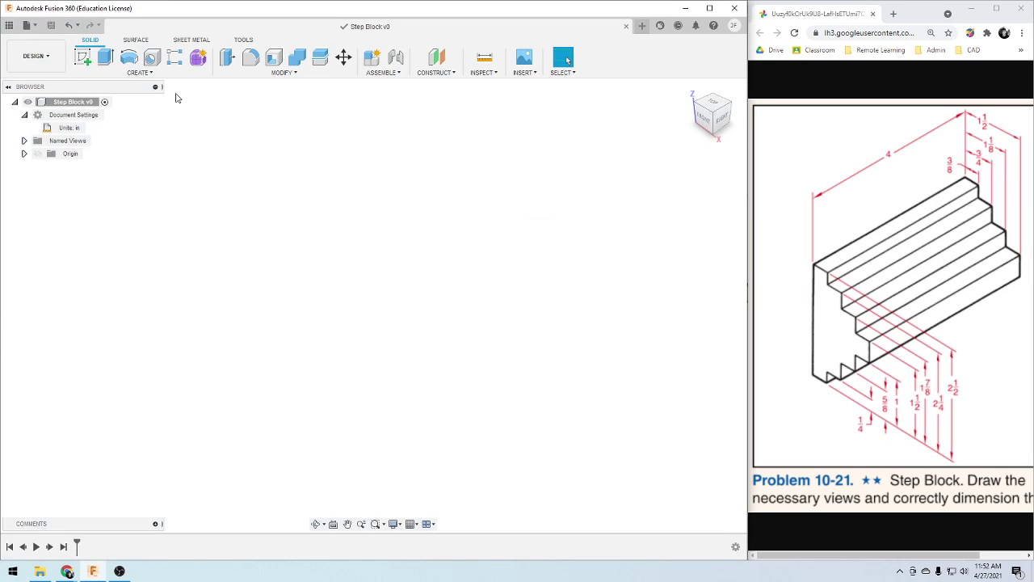
Create a sketch on the front XZ origin plane and pick the Line tool
{"action": "left_click", "coordinate": [92, 59]}
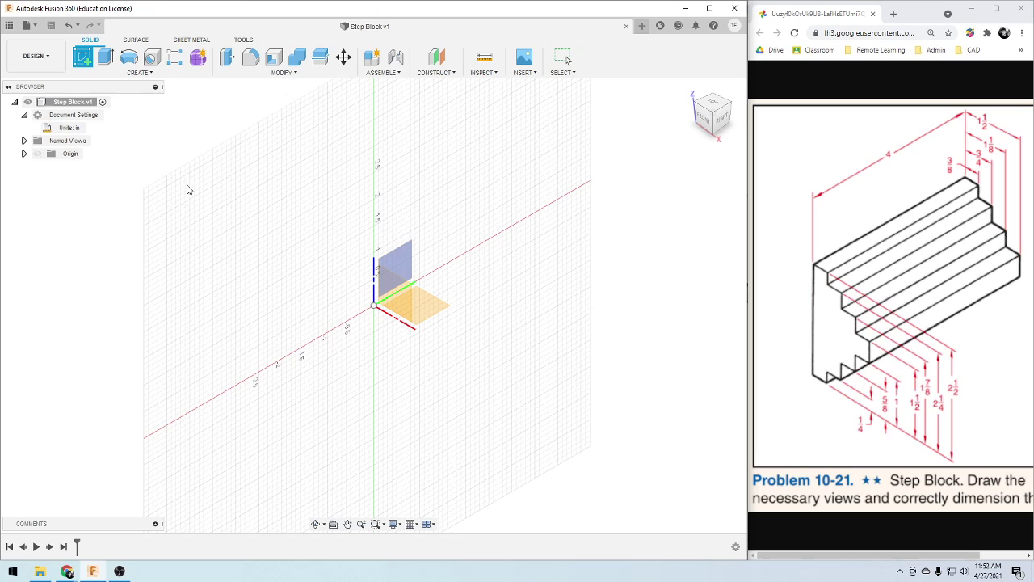
{"action": "left_click", "coordinate": [403, 295]}
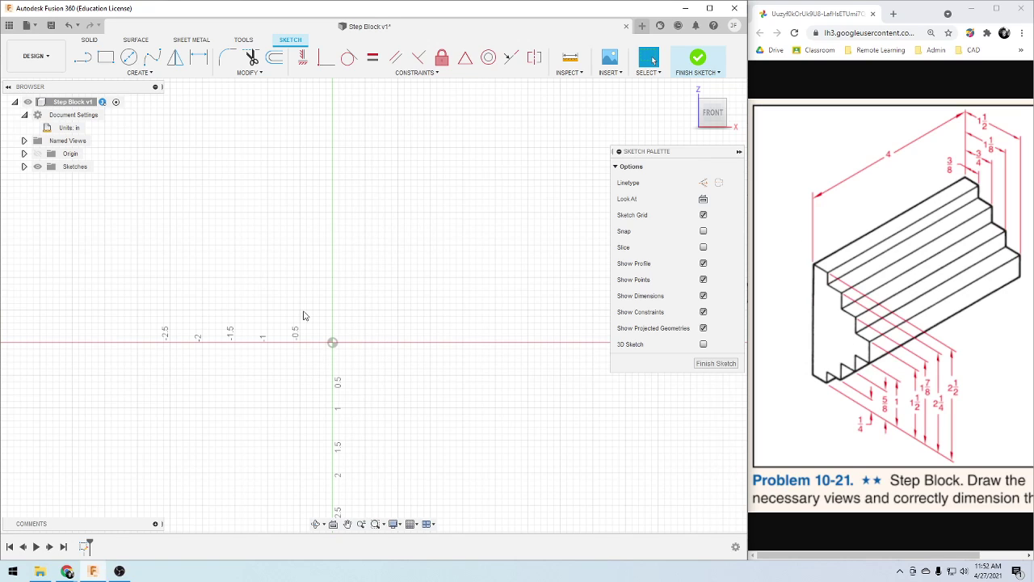
{"action": "left_click", "coordinate": [84, 59]}
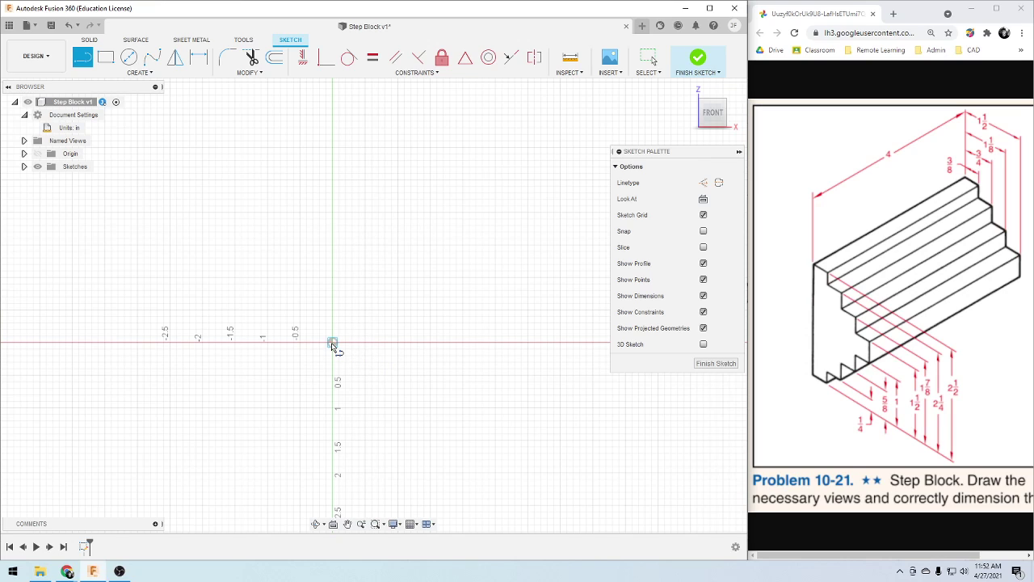
Draw the bottom line from the origin, then the first step's rise and tread
{"action": "left_click", "coordinate": [332, 343]}
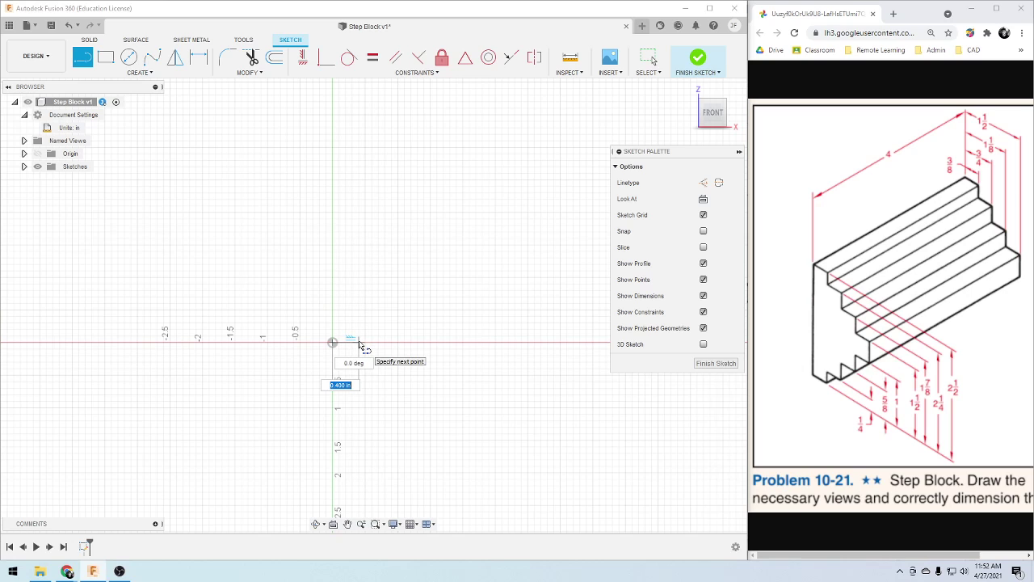
{"action": "left_click", "coordinate": [360, 343]}
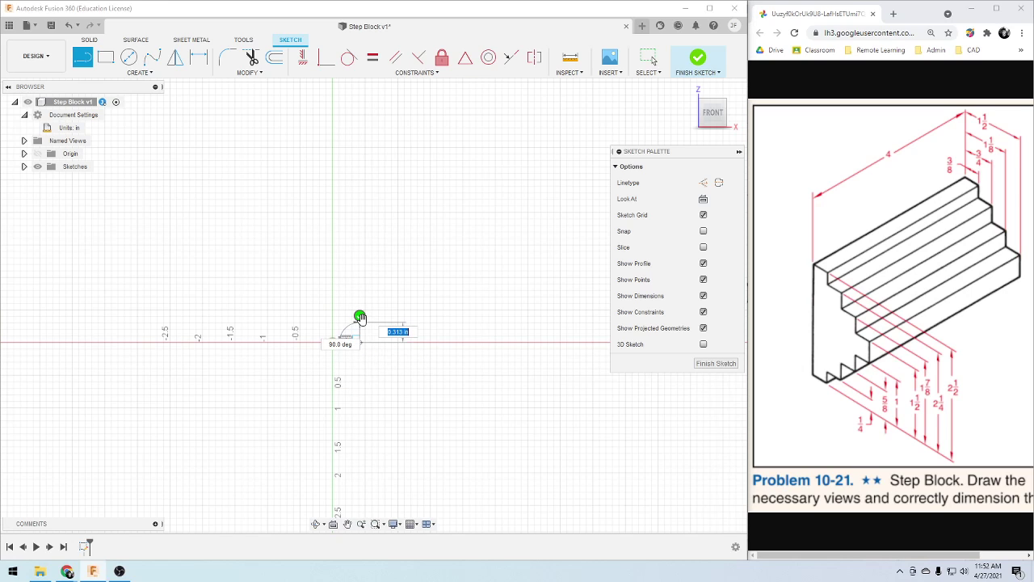
{"action": "scroll", "coordinate": [368, 323], "scroll_direction": "up", "scroll_amount": 1}
{"action": "scroll", "coordinate": [355, 323], "scroll_direction": "up", "scroll_amount": 1}
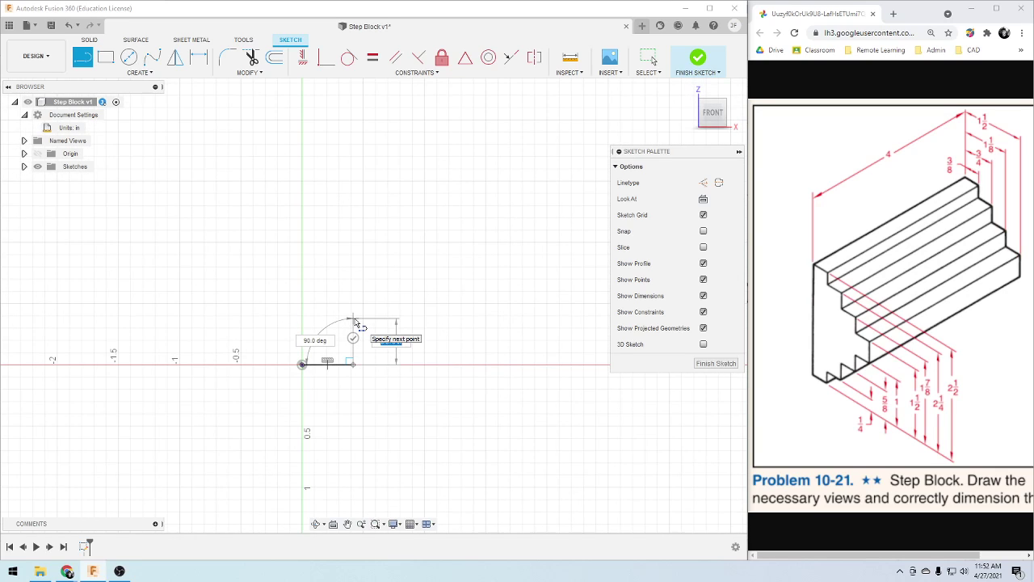
{"action": "left_click", "coordinate": [354, 320]}
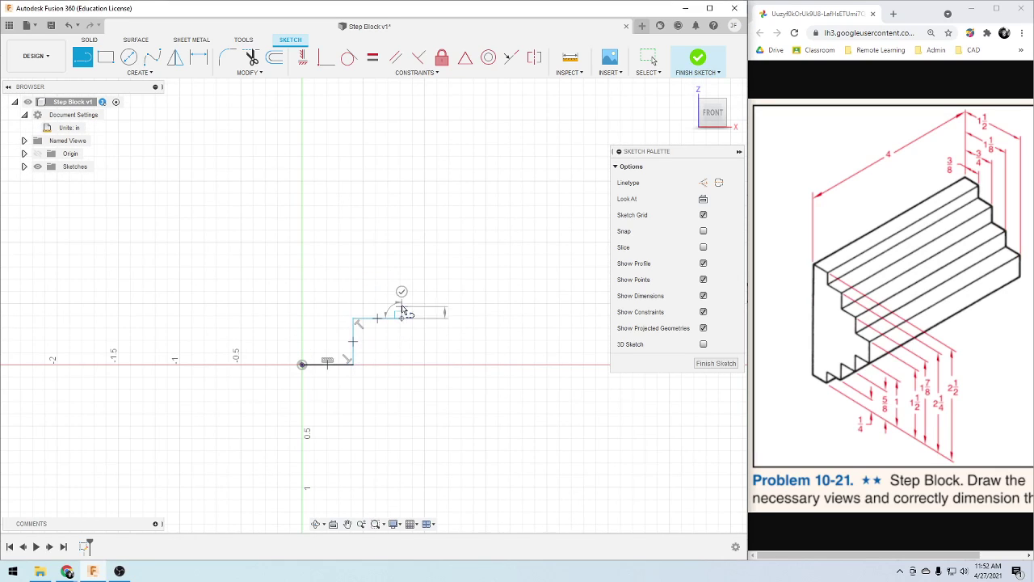
{"action": "left_click", "coordinate": [401, 315]}
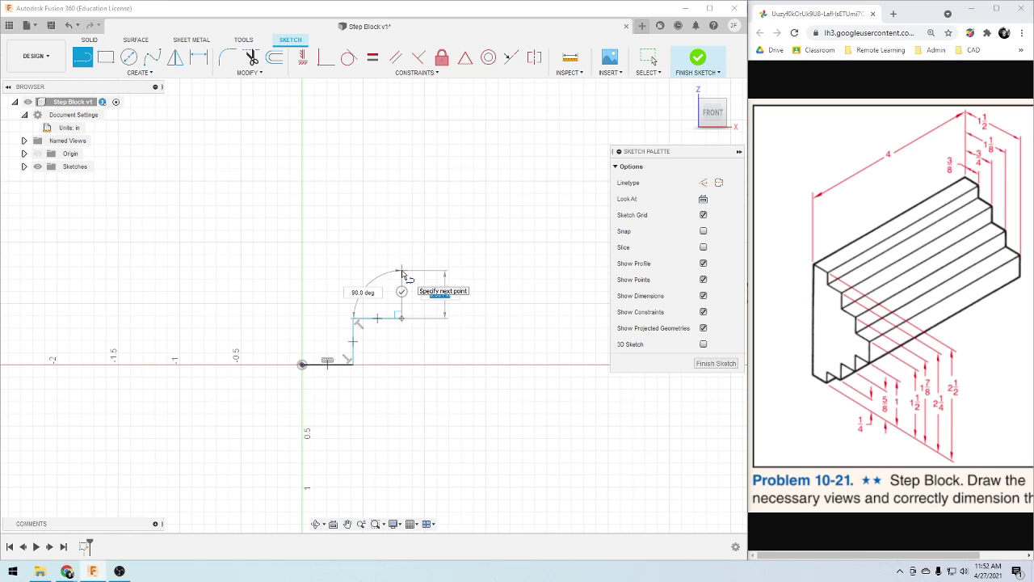
Continue the staircase with the second and third steps and the final top-right rise
{"action": "left_click", "coordinate": [402, 271]}
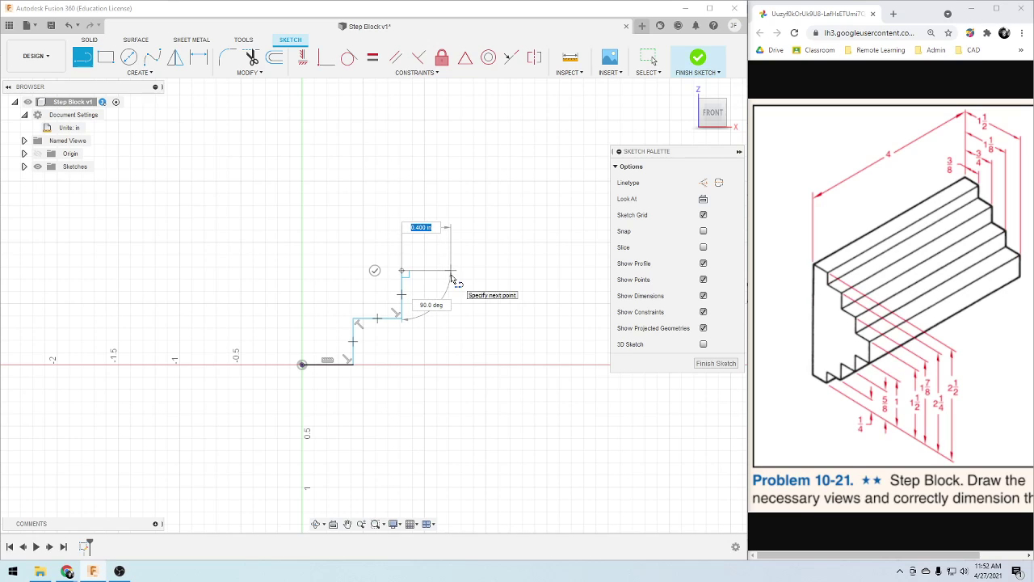
{"action": "left_click", "coordinate": [452, 272]}
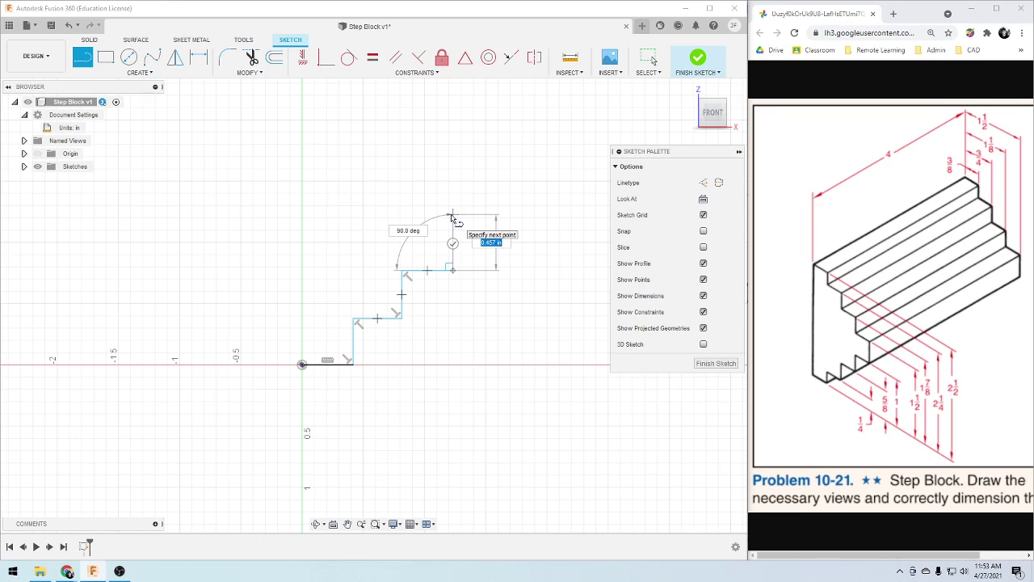
{"action": "left_click", "coordinate": [453, 219]}
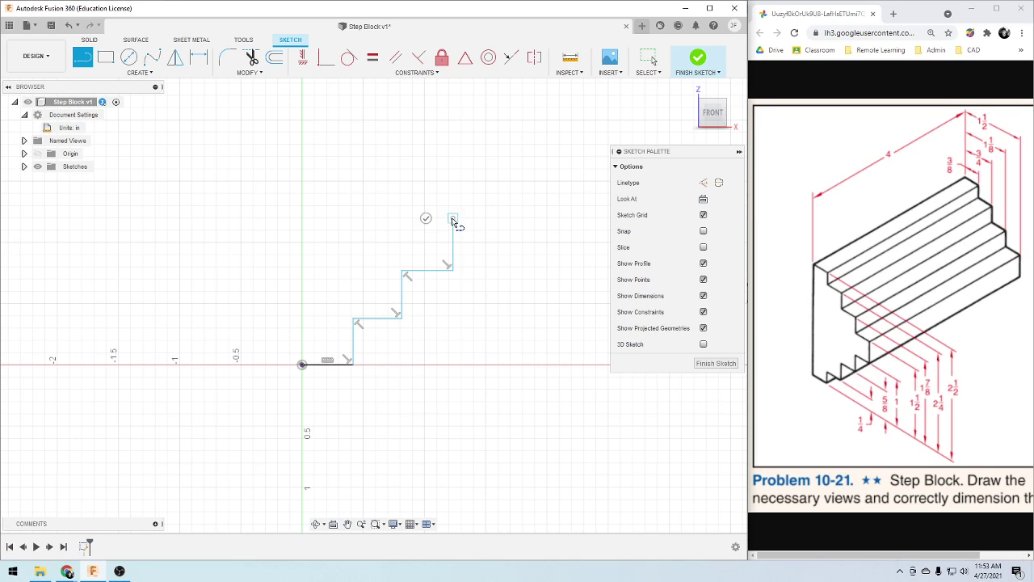
{"action": "left_click", "coordinate": [514, 219]}
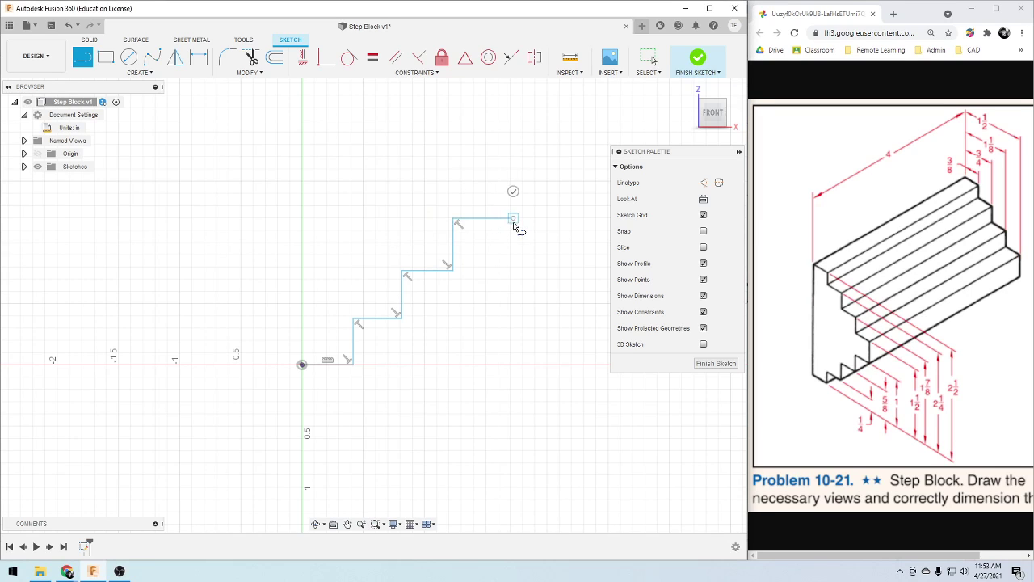
{"action": "left_click", "coordinate": [513, 168]}
{"action": "left_click_drag", "start_coordinate": [513, 167], "coordinate": [434, 136]}
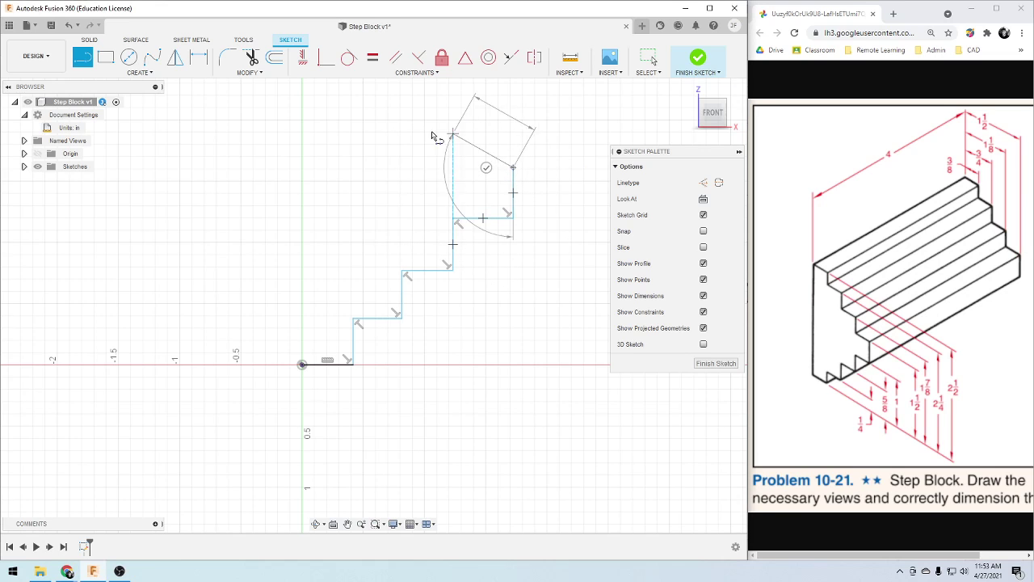
{"action": "scroll", "coordinate": [453, 153], "scroll_direction": "down", "scroll_amount": 2}
{"action": "scroll", "coordinate": [473, 157], "scroll_direction": "down", "scroll_amount": 1}
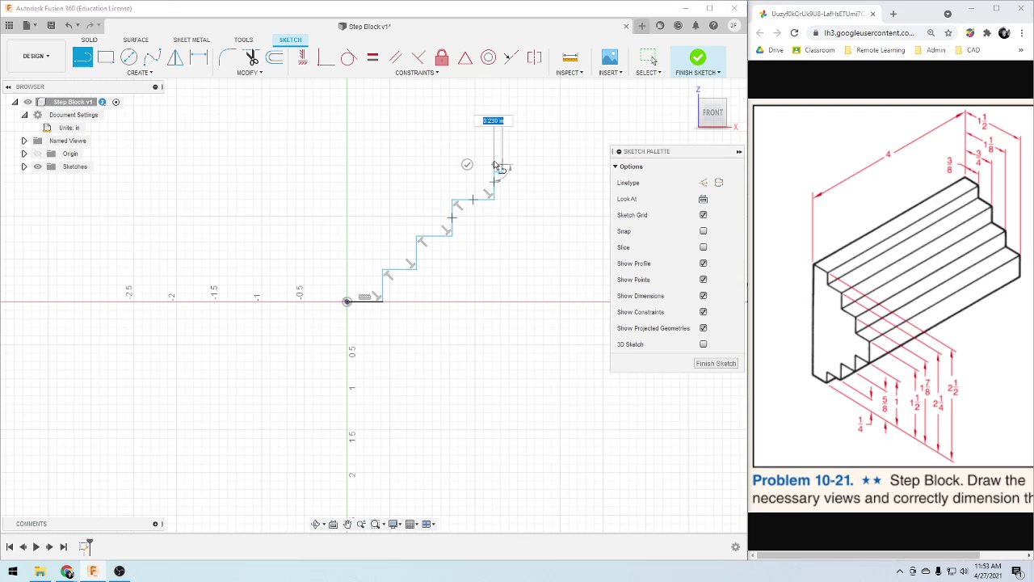
Draw a dashed construction line across the top to the vertical axis
{"action": "left_click", "coordinate": [703, 183]}
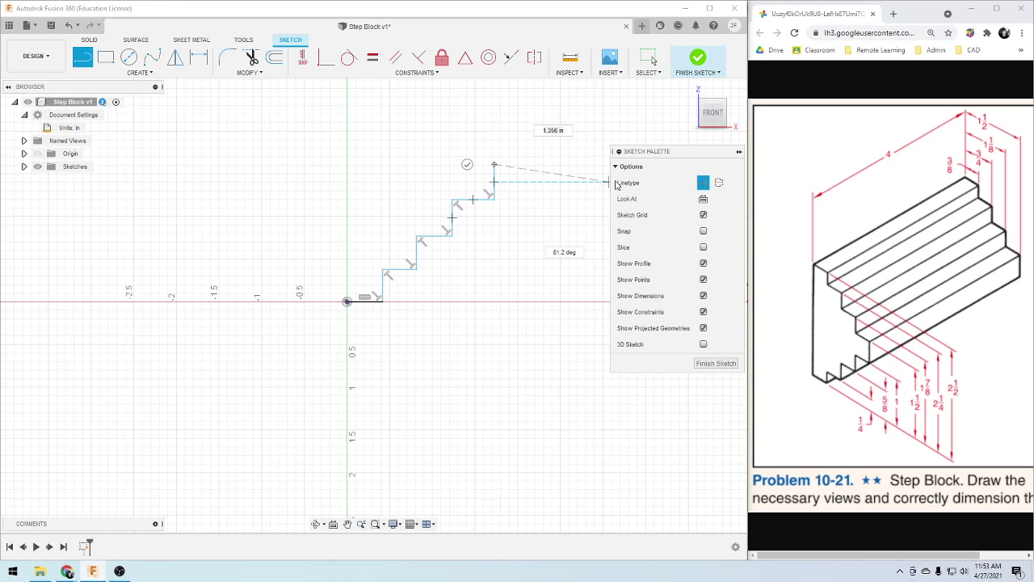
{"action": "left_click", "coordinate": [347, 166]}
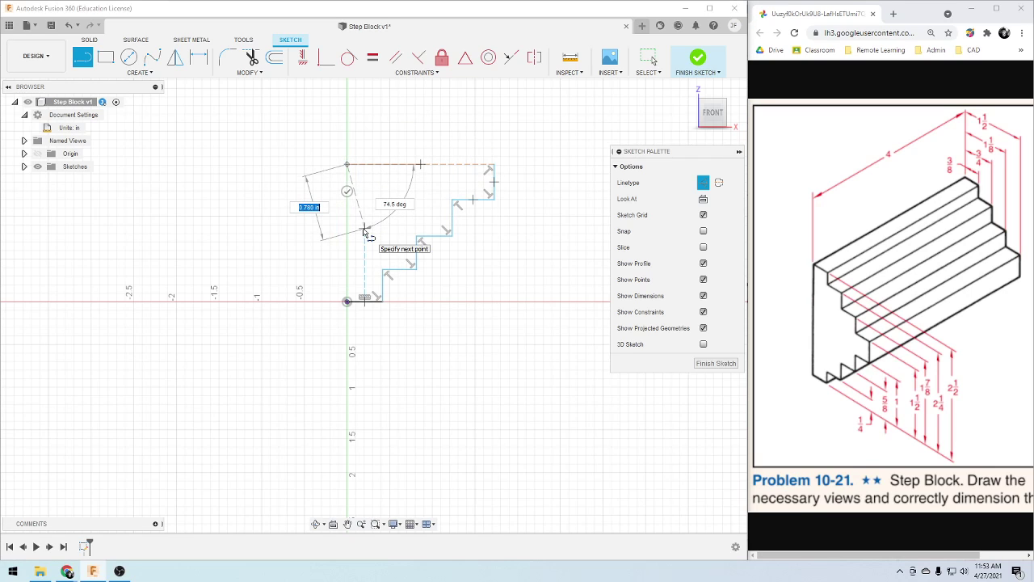
{"action": "key", "text": "Escape"}
Draw a solid vertical edge from the top-left corner down to the origin
{"action": "key", "text": "l"}
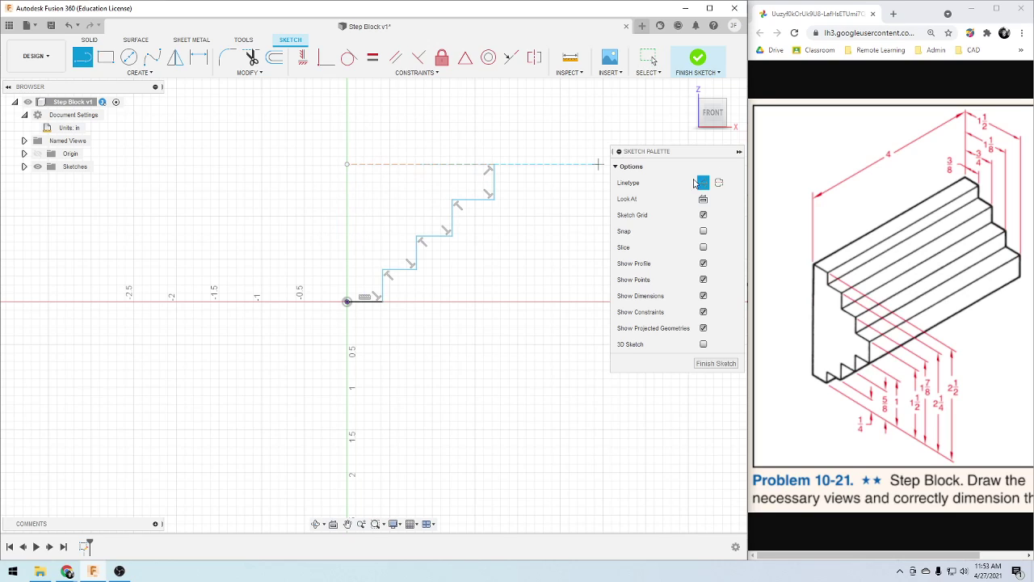
{"action": "left_click", "coordinate": [703, 183]}
{"action": "left_click", "coordinate": [347, 164]}
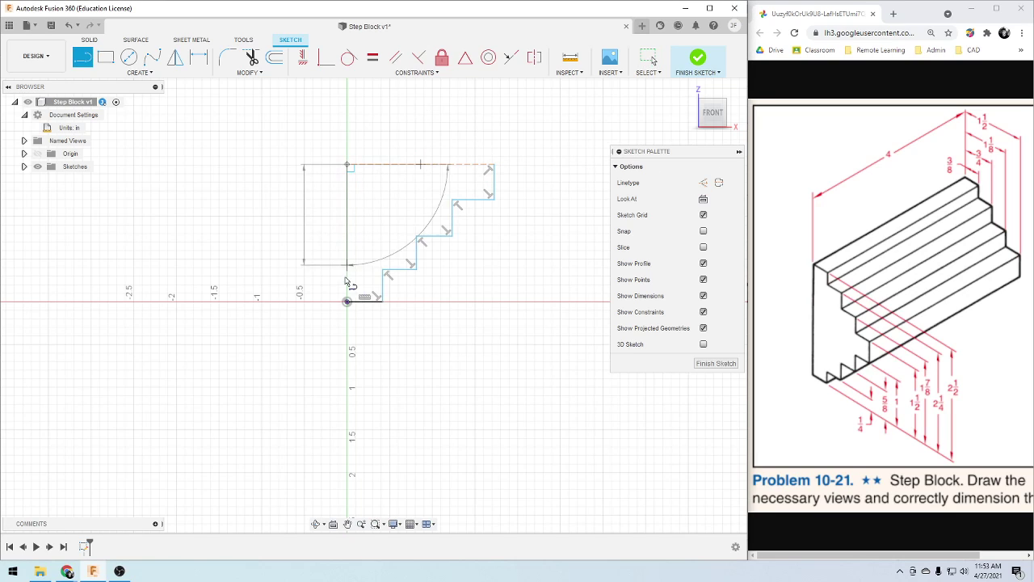
{"action": "left_click", "coordinate": [348, 300]}
{"action": "scroll", "coordinate": [467, 315], "scroll_direction": "down", "scroll_amount": 2}
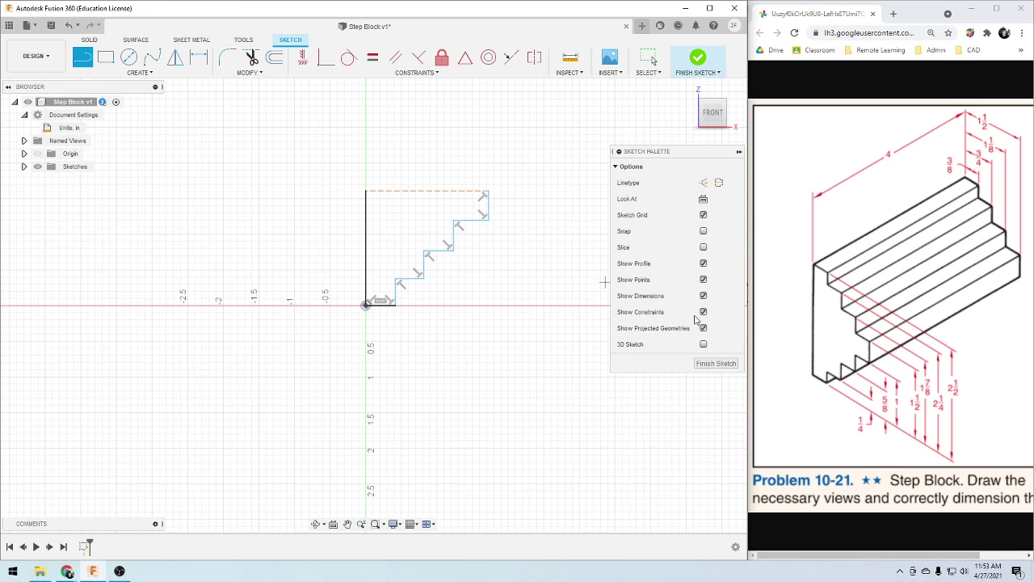
{"action": "key", "text": "d"}
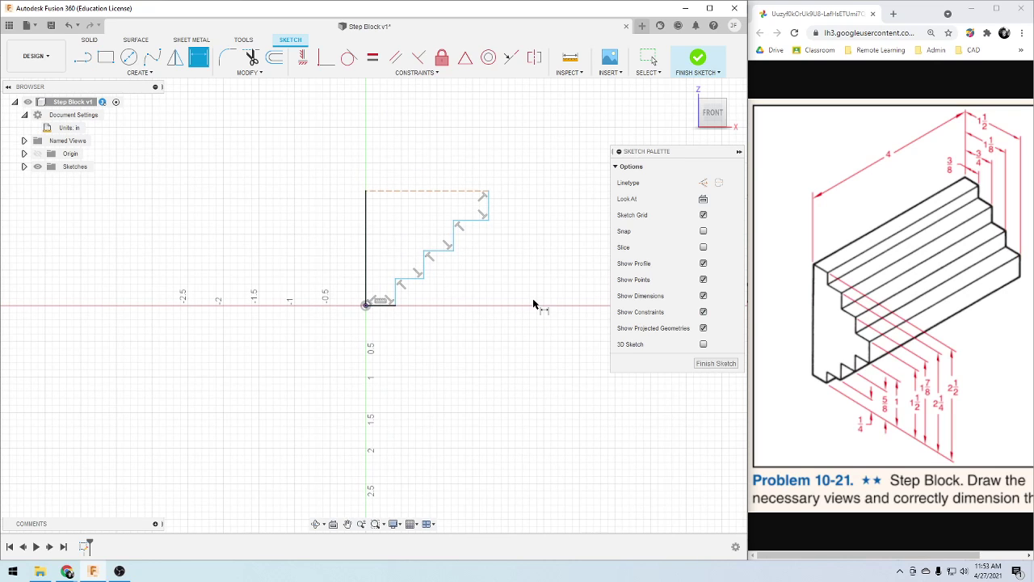
Dimension the bottom line to 0.375 in and the base thickness to 0.25 in
{"action": "left_click", "coordinate": [378, 305]}
{"action": "left_click", "coordinate": [380, 359]}
{"action": "type", "text": "3/8"}
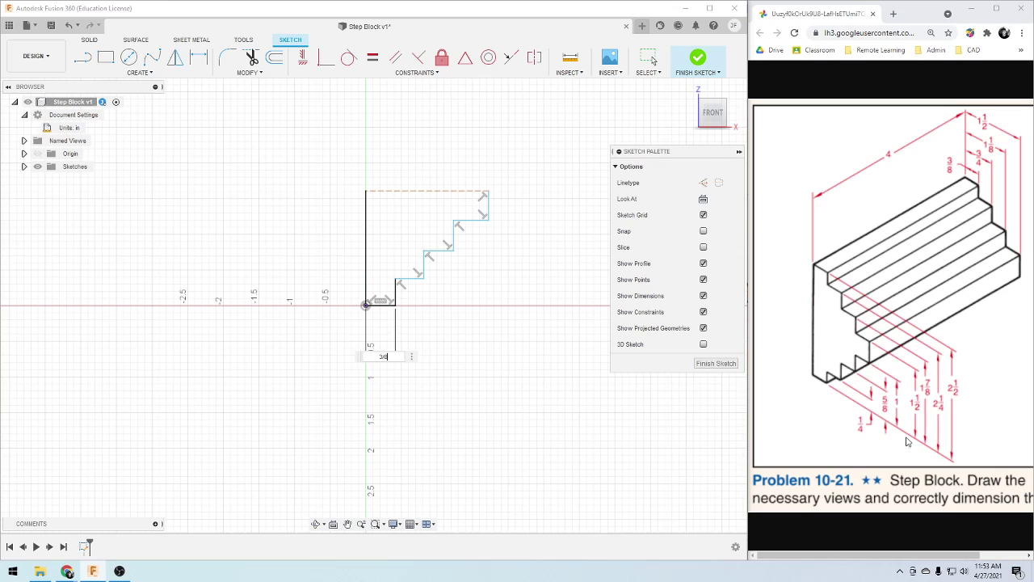
{"action": "key", "text": "Return"}
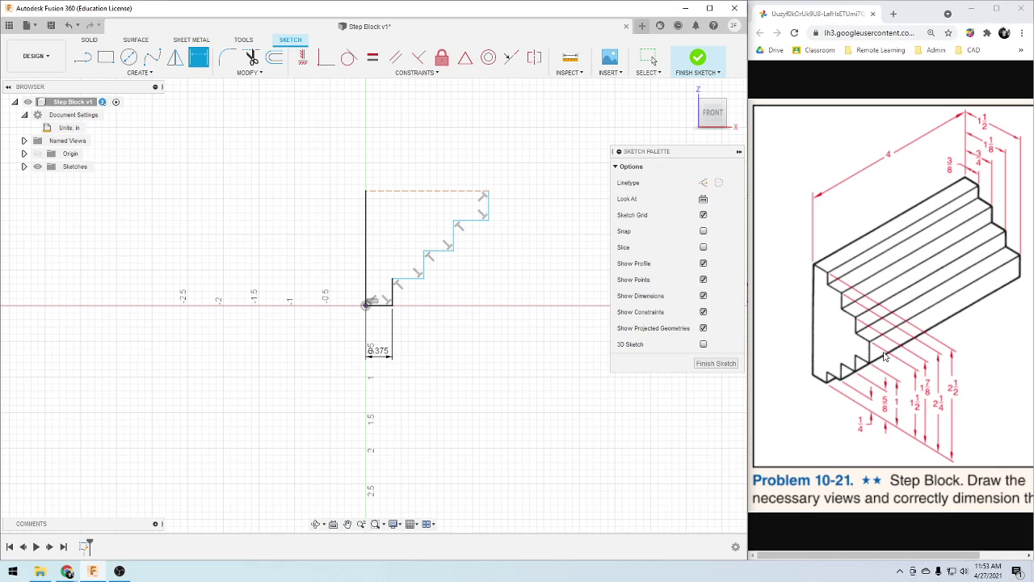
{"action": "scroll", "coordinate": [396, 261], "scroll_direction": "up", "scroll_amount": 1}
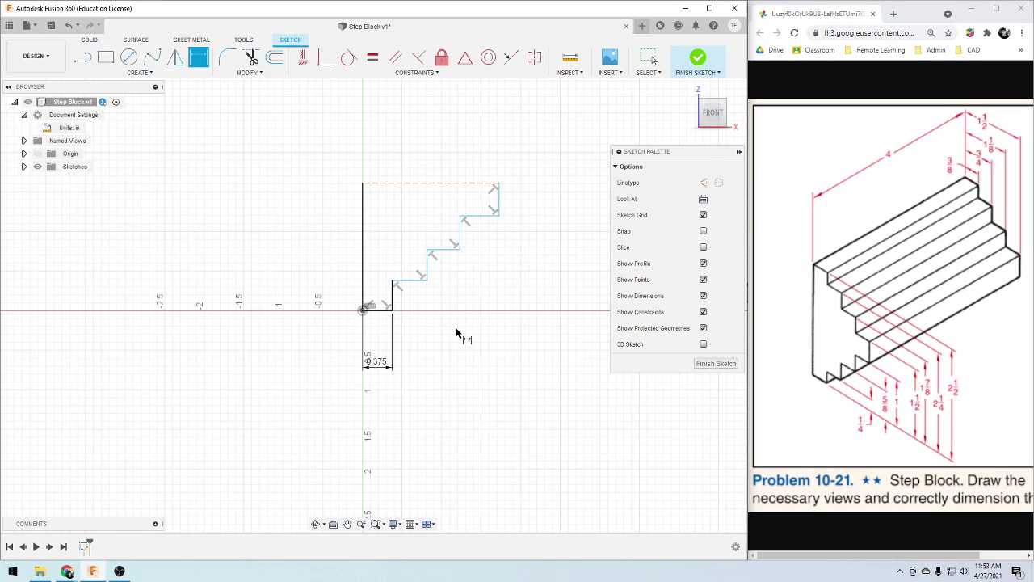
{"action": "left_click", "coordinate": [393, 297]}
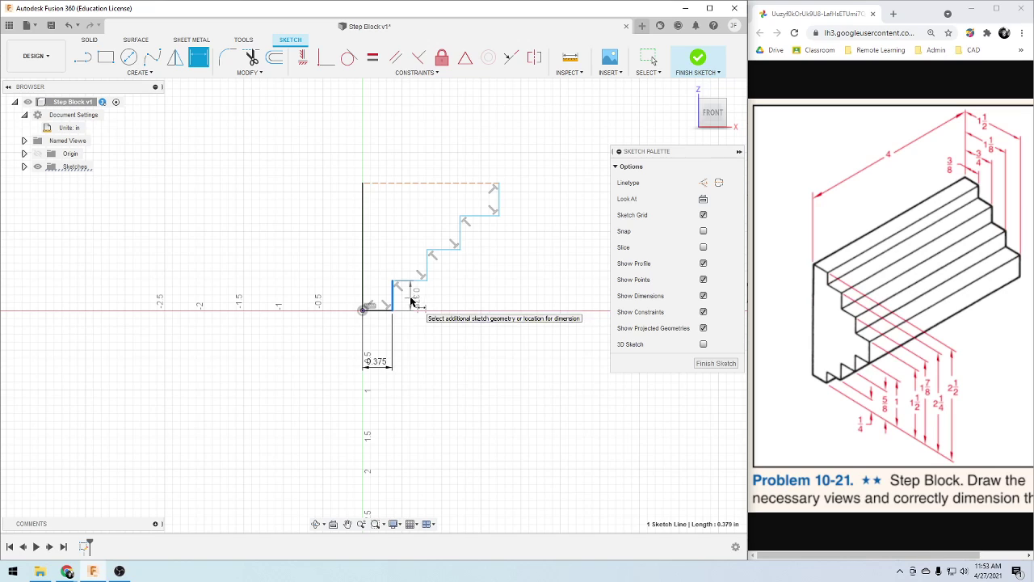
{"action": "left_click", "coordinate": [527, 352]}
{"action": "type", "text": ".25"}
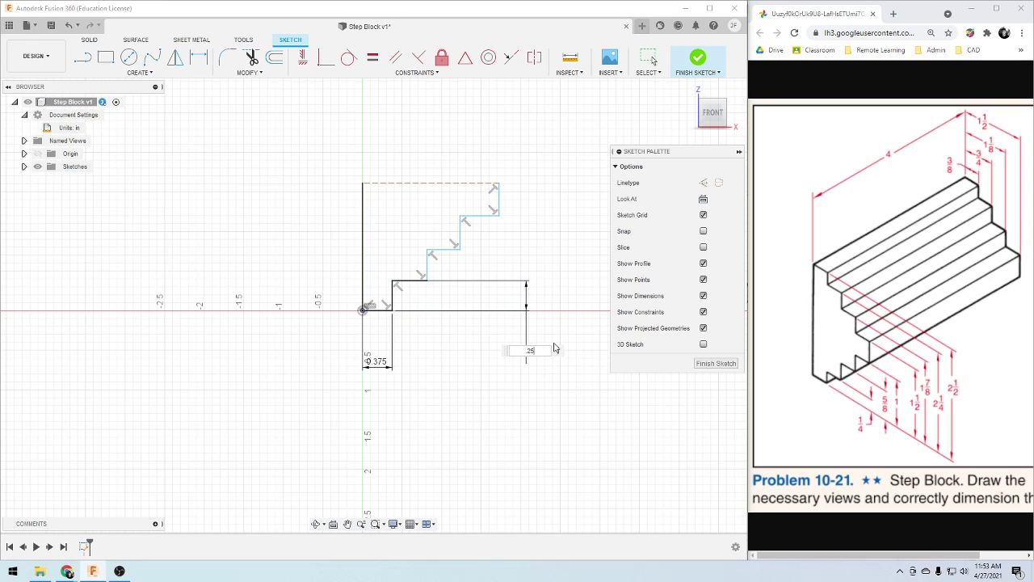
{"action": "key", "text": "Return"}
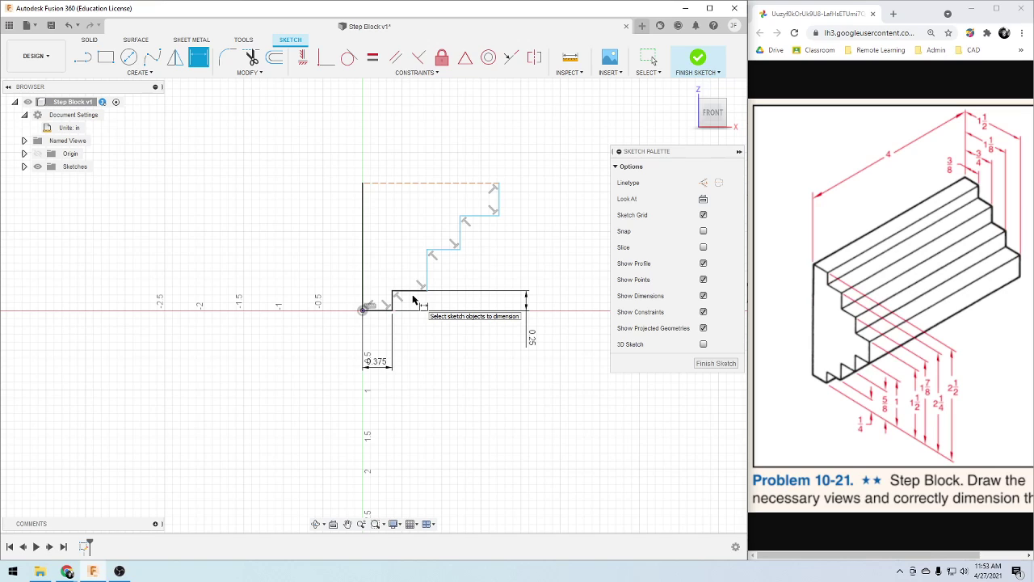
Dimension the step widths from the left edge as 0.75 in and 1.125 in
{"action": "left_click", "coordinate": [362, 300]}
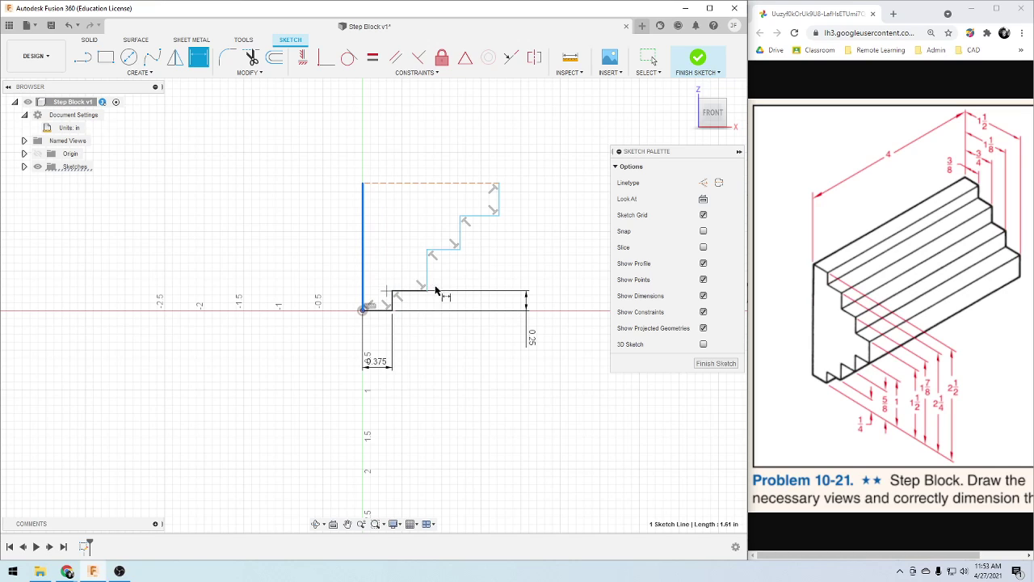
{"action": "left_click", "coordinate": [428, 279]}
{"action": "left_click", "coordinate": [404, 397]}
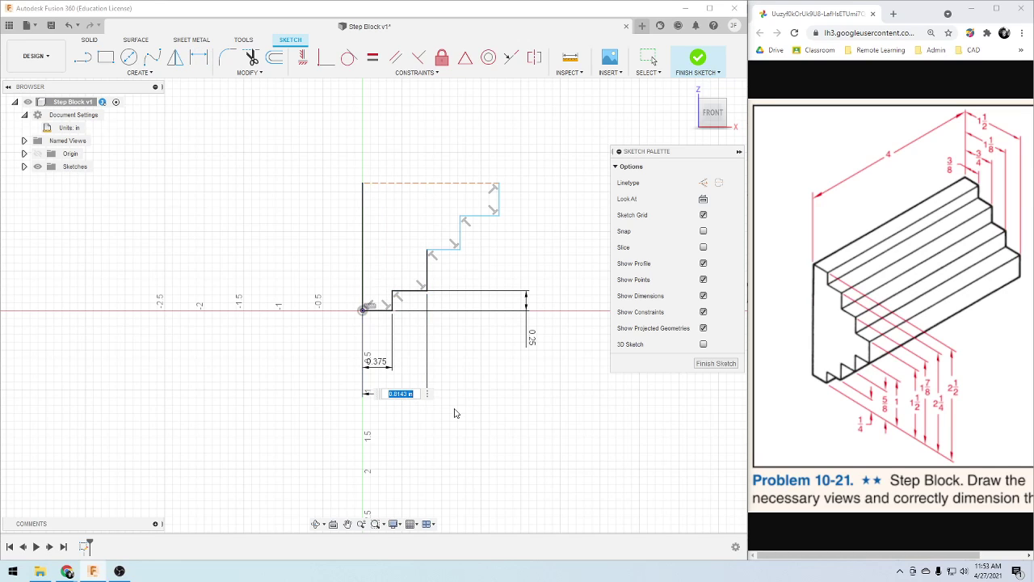
{"action": "type", "text": "3/4"}
{"action": "key", "text": "Return"}
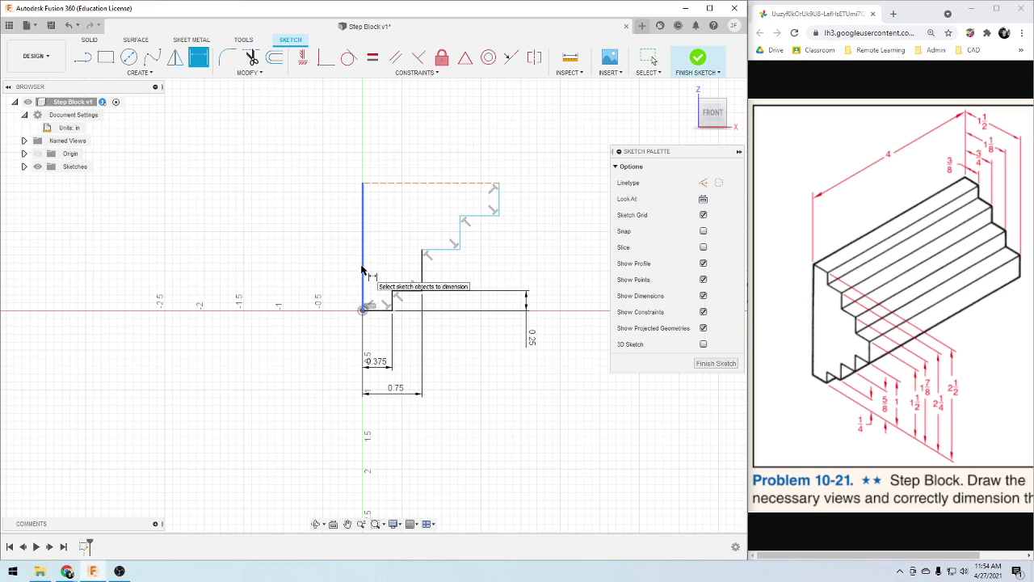
{"action": "left_click", "coordinate": [362, 269]}
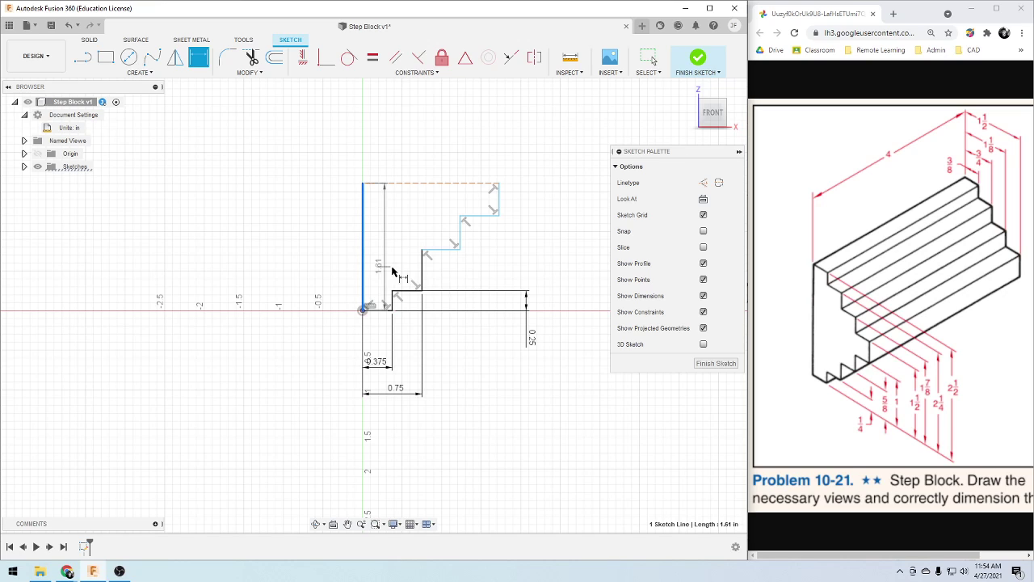
{"action": "left_click", "coordinate": [459, 243]}
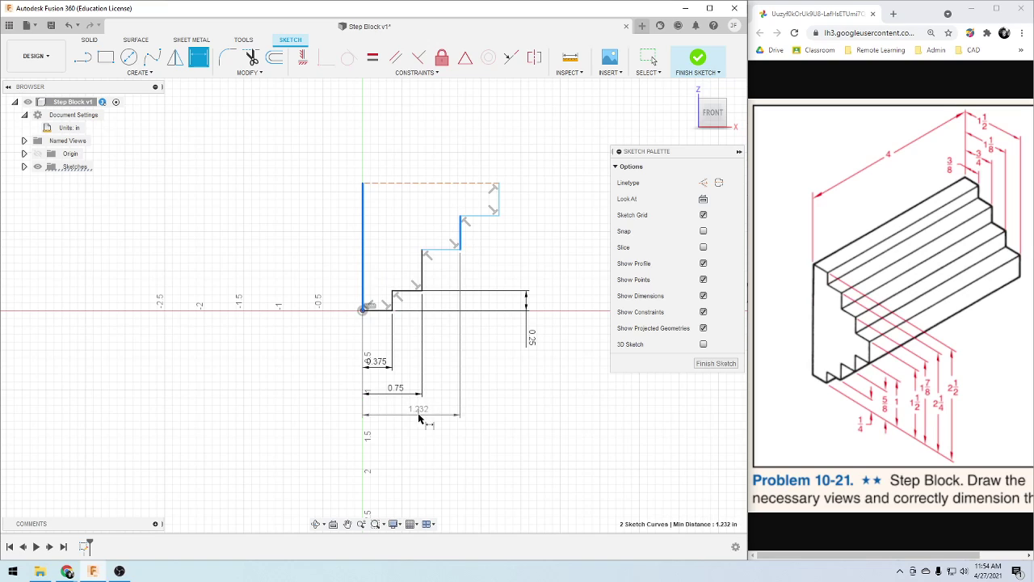
{"action": "left_click", "coordinate": [421, 426]}
{"action": "type", "text": "1"}
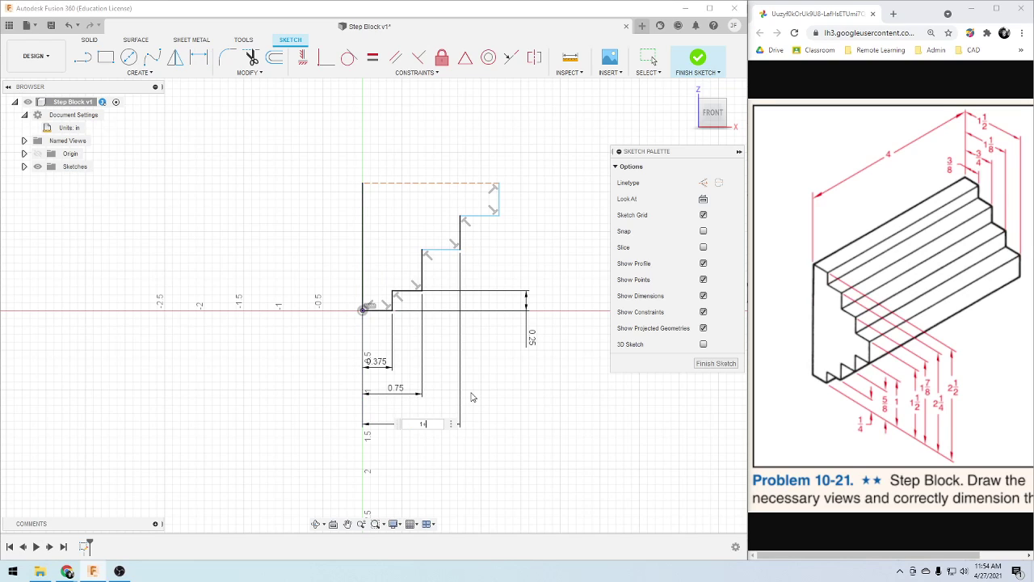
{"action": "type", "text": "/8"}
{"action": "key", "text": "Return"}
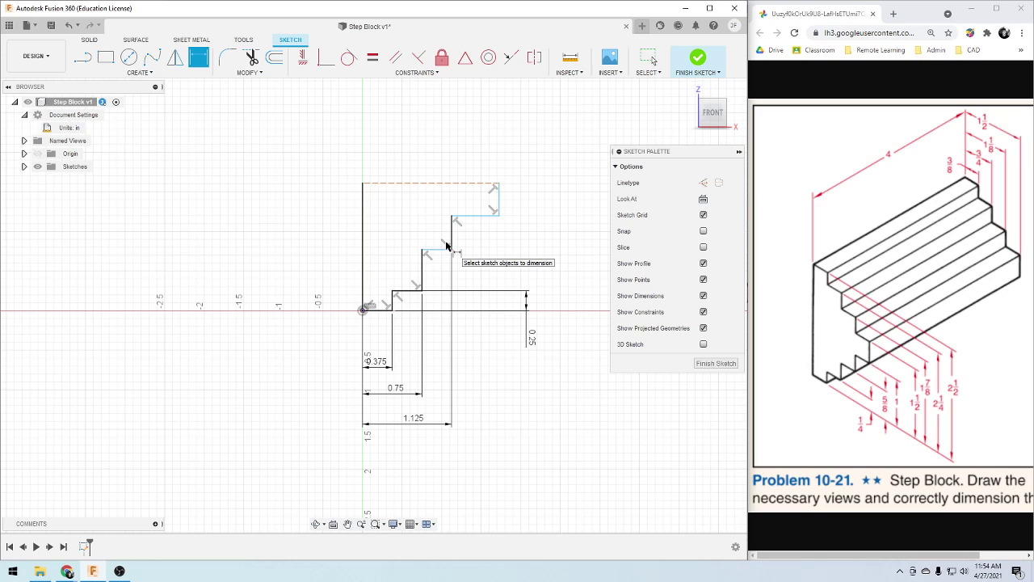
Dimension the overall width to the outermost riser as 1.50 in
{"action": "left_click", "coordinate": [363, 239]}
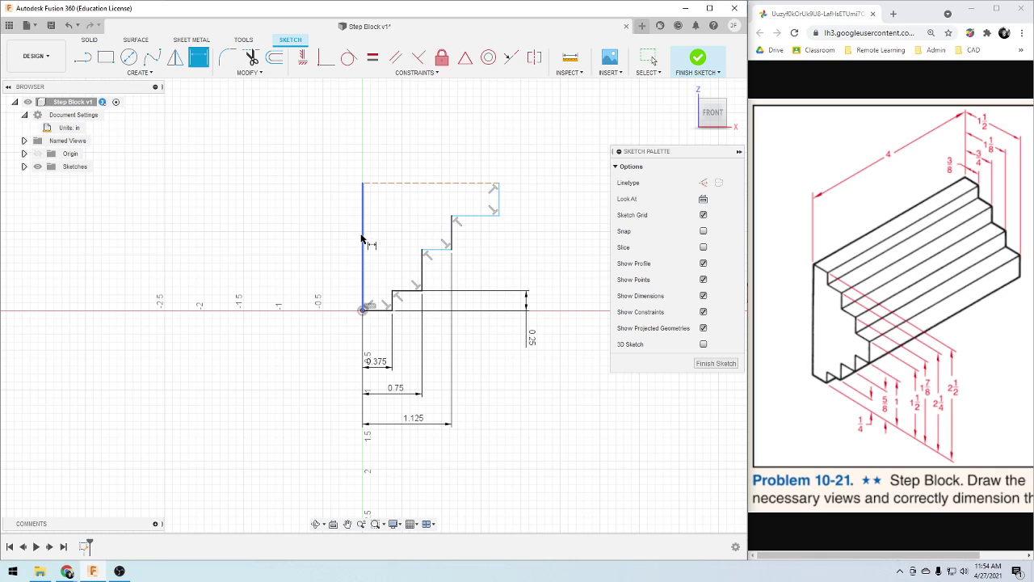
{"action": "left_click", "coordinate": [499, 206]}
{"action": "left_click", "coordinate": [440, 459]}
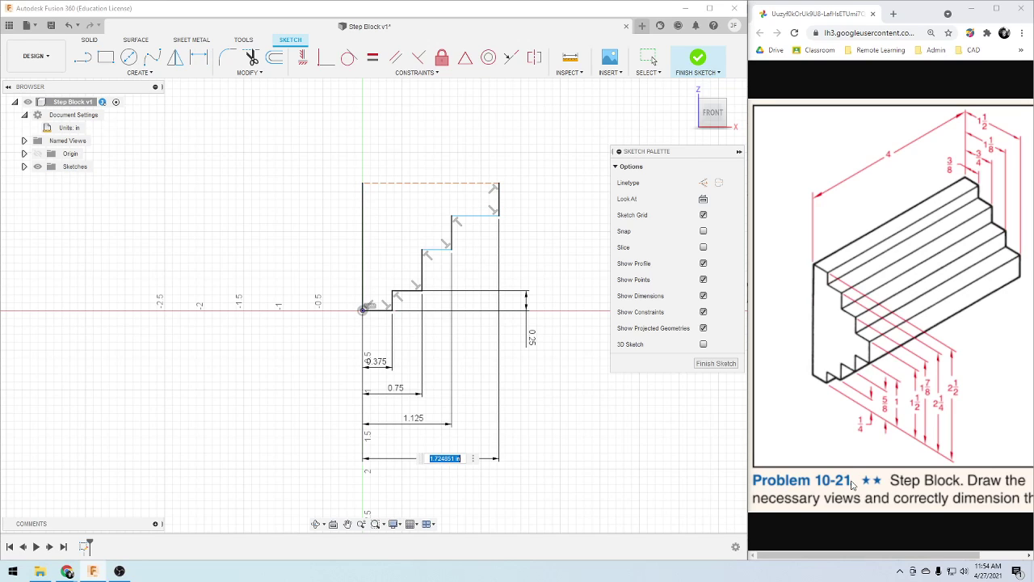
{"action": "type", "text": "1.5"}
{"action": "key", "text": "Return"}
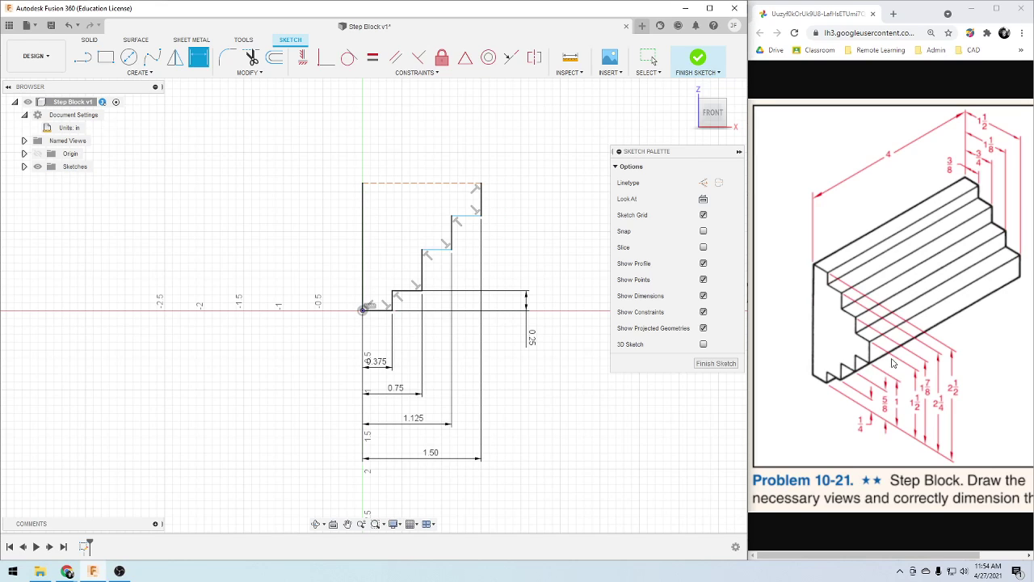
Add a 0.5 in step height dimension, then delete it as unwanted
{"action": "left_click", "coordinate": [422, 279]}
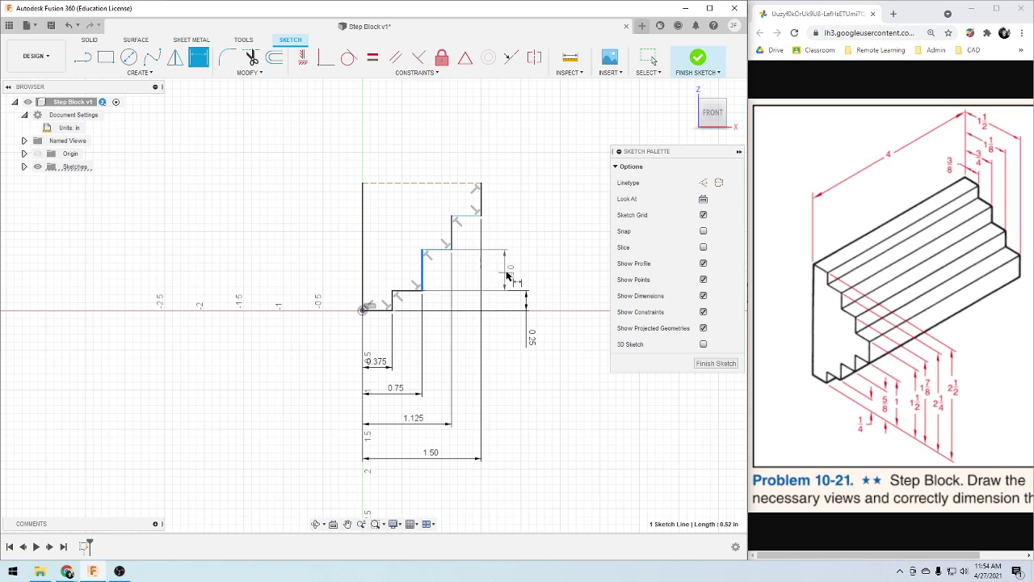
{"action": "left_click", "coordinate": [526, 275]}
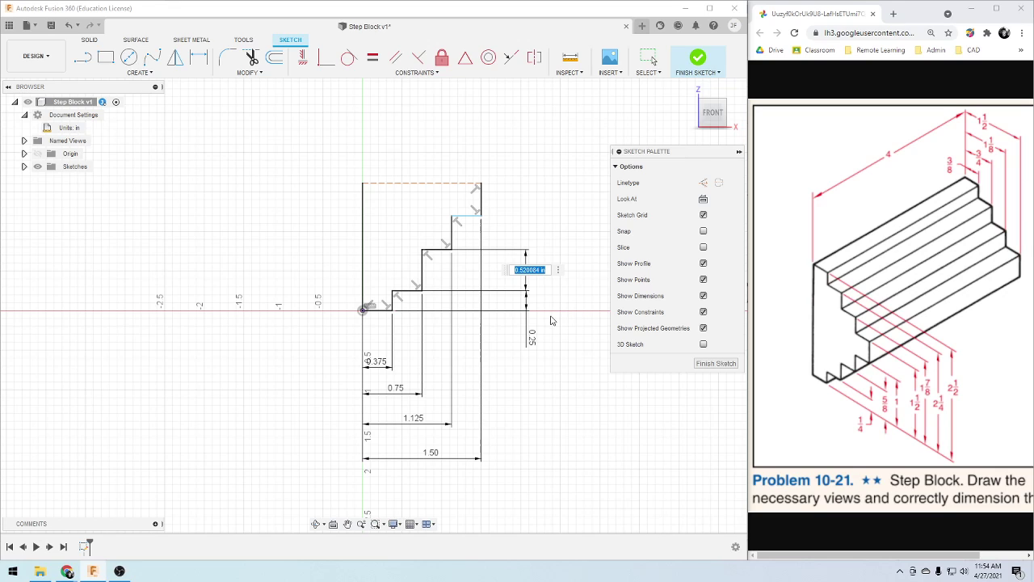
{"action": "type", "text": "0.5"}
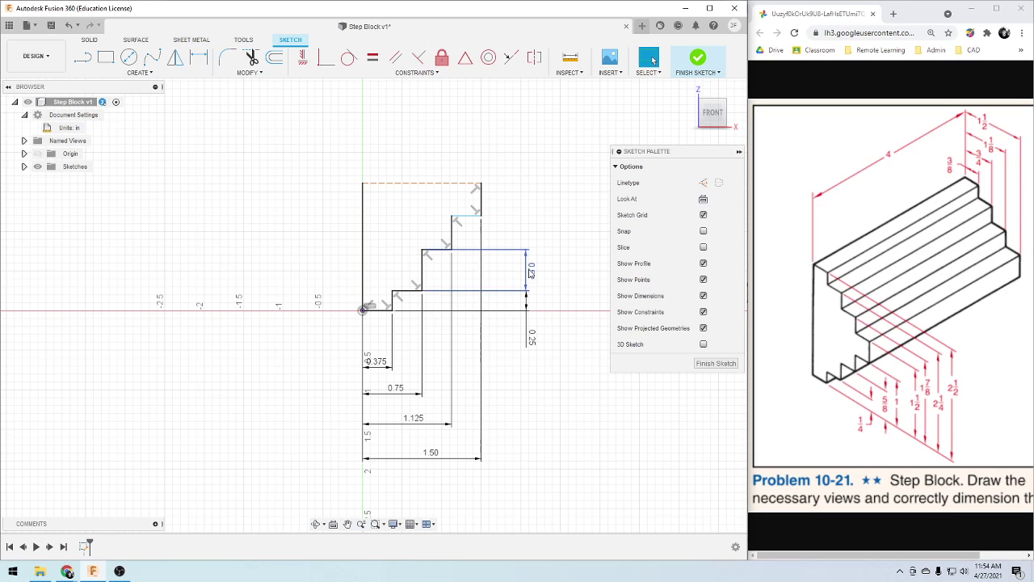
{"action": "key", "text": "Return"}
{"action": "key", "text": "Delete"}
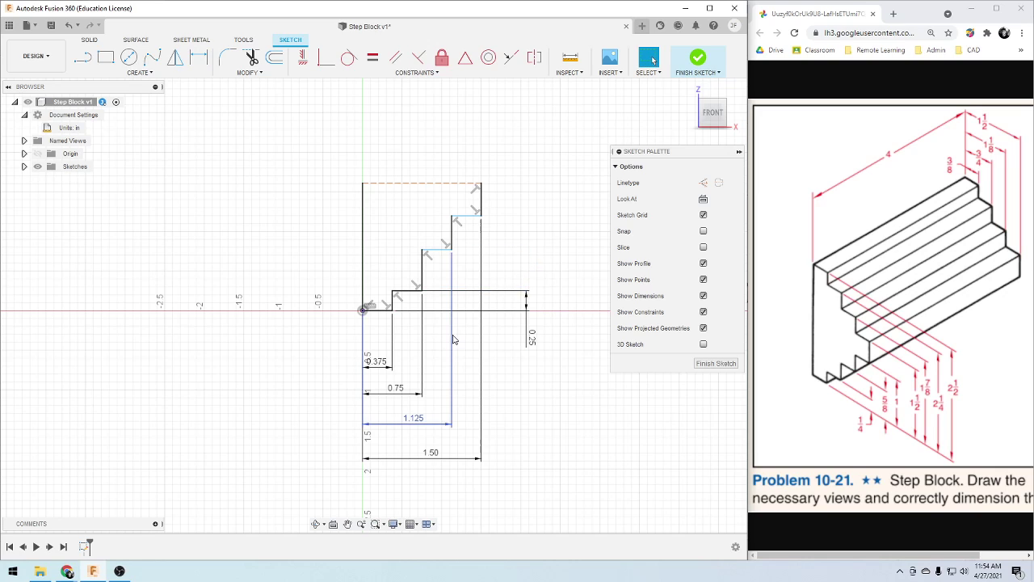
{"action": "key", "text": "d"}
Dimension step heights from the bottom line as 0.625 in and 1.00 in
{"action": "left_click", "coordinate": [378, 309]}
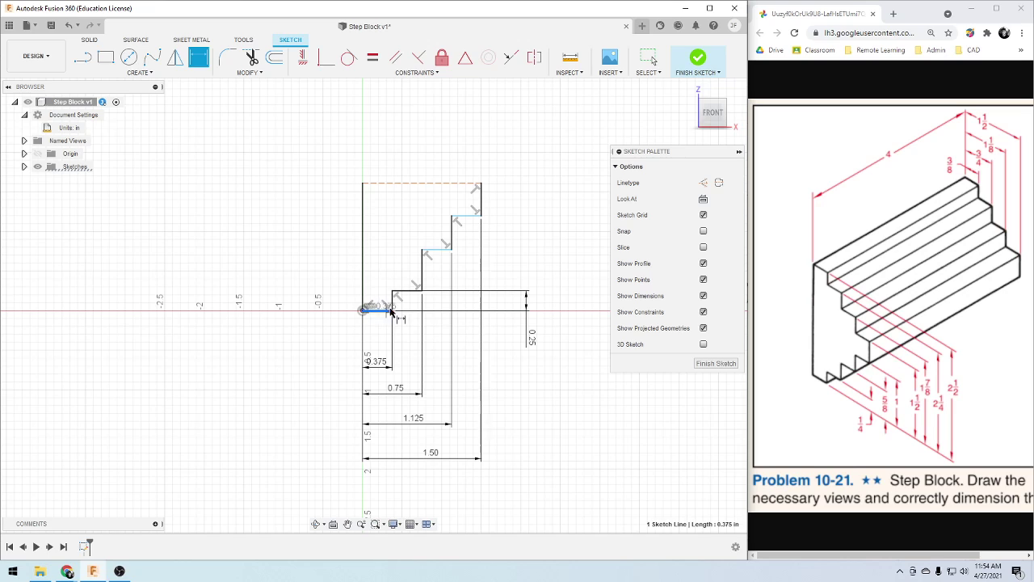
{"action": "left_click", "coordinate": [428, 250]}
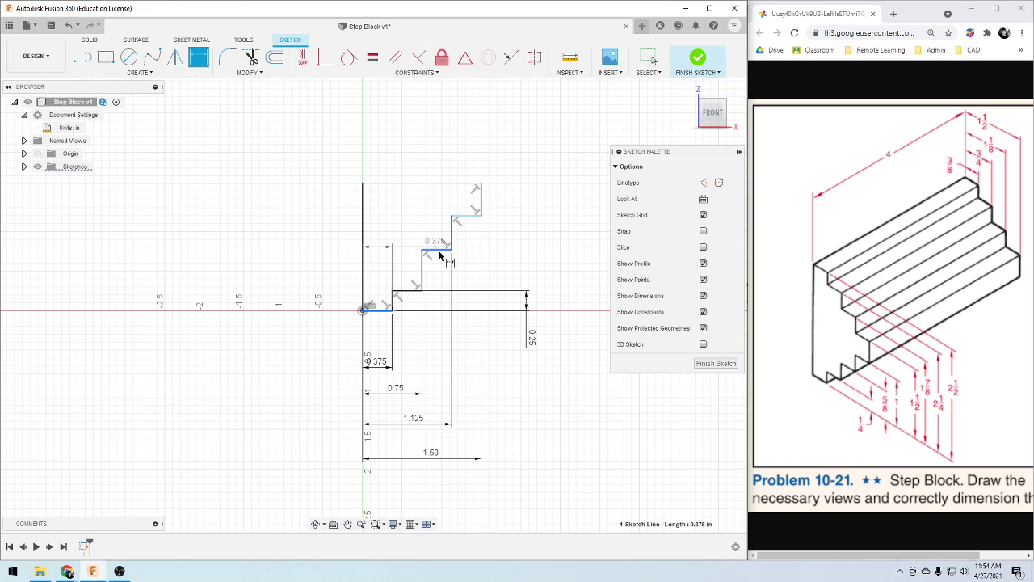
{"action": "left_click", "coordinate": [557, 275]}
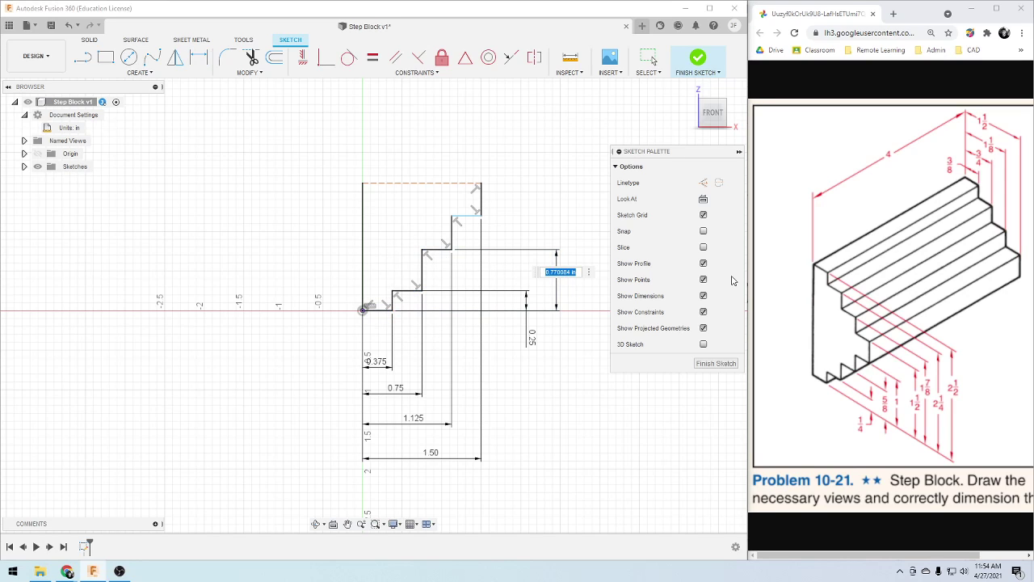
{"action": "type", "text": "5/8"}
{"action": "key", "text": "Return"}
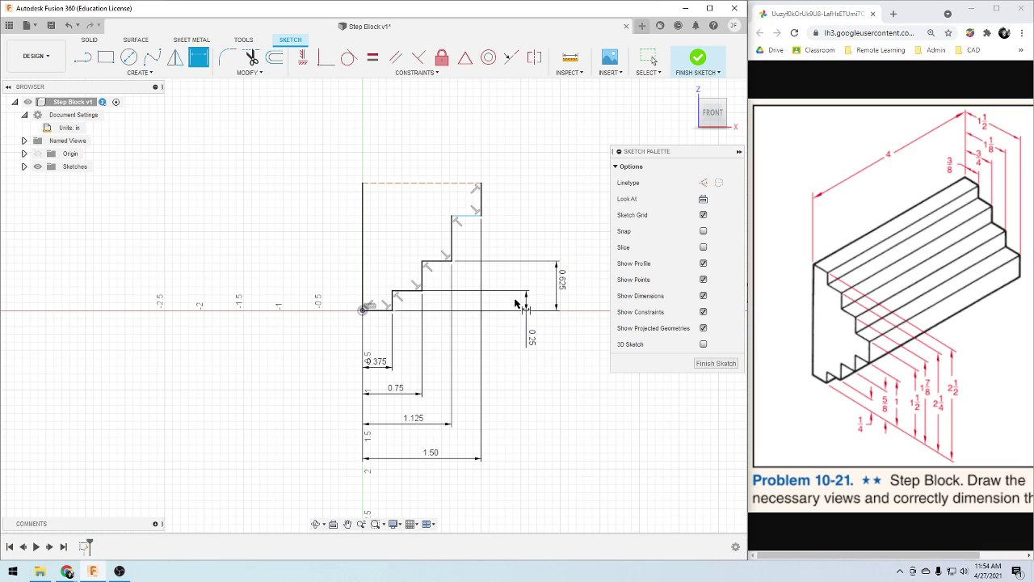
{"action": "left_click", "coordinate": [383, 312]}
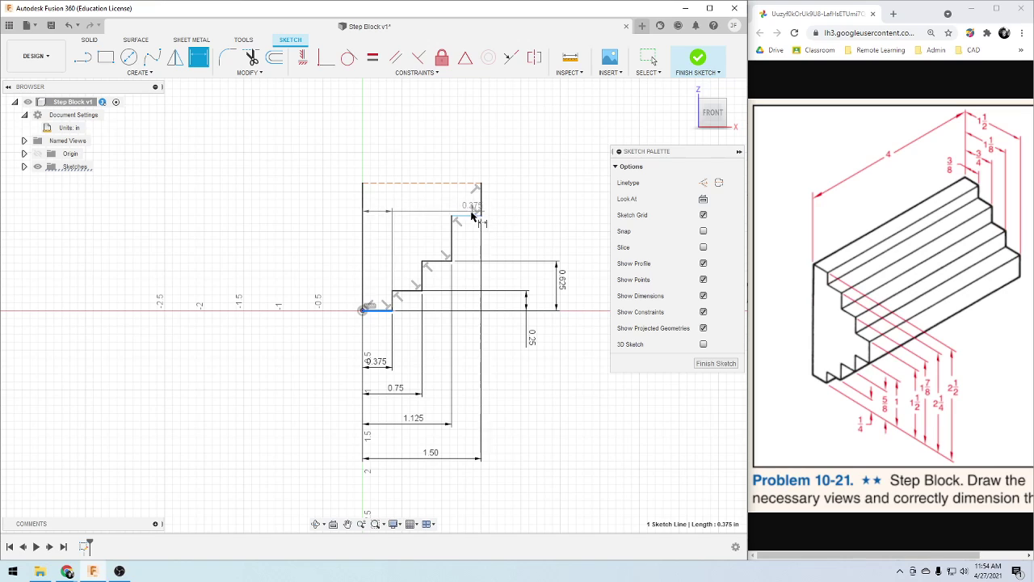
{"action": "left_click", "coordinate": [473, 216]}
{"action": "left_click", "coordinate": [585, 263]}
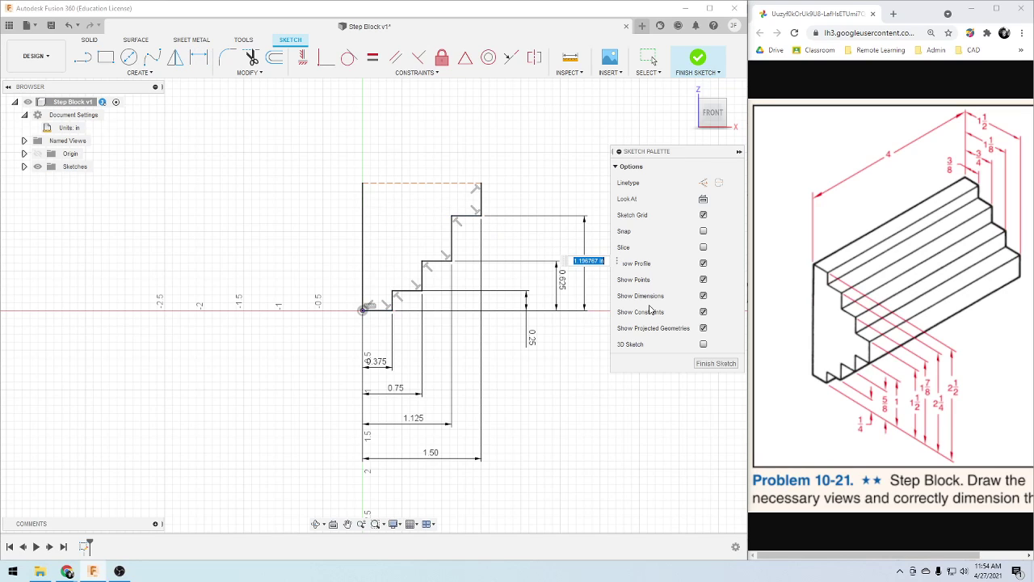
{"action": "type", "text": "1"}
{"action": "key", "text": "Return"}
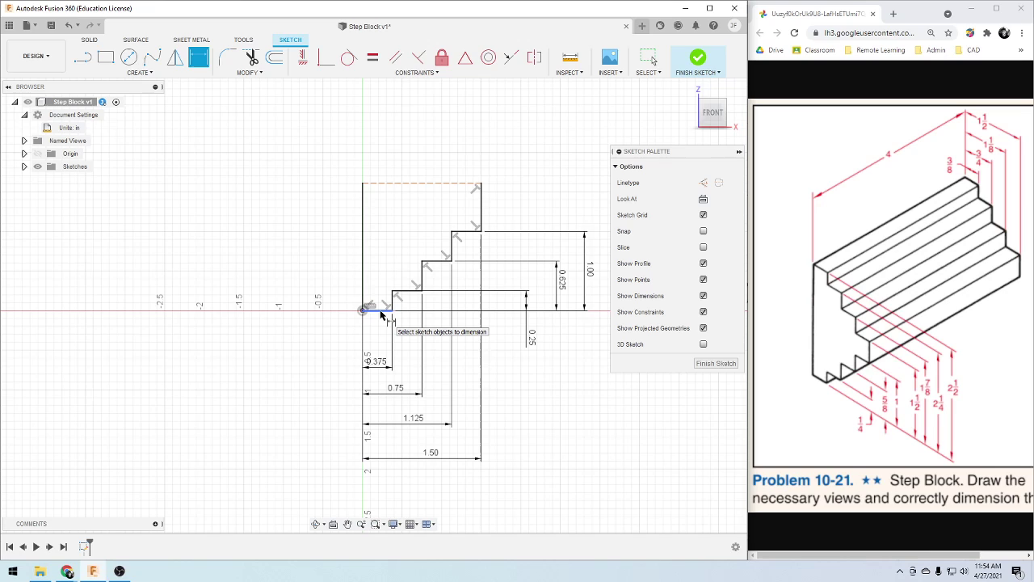
Dimension the overall height to the dashed top line as 1.25 in
{"action": "left_click", "coordinate": [381, 311]}
{"action": "left_click", "coordinate": [434, 182]}
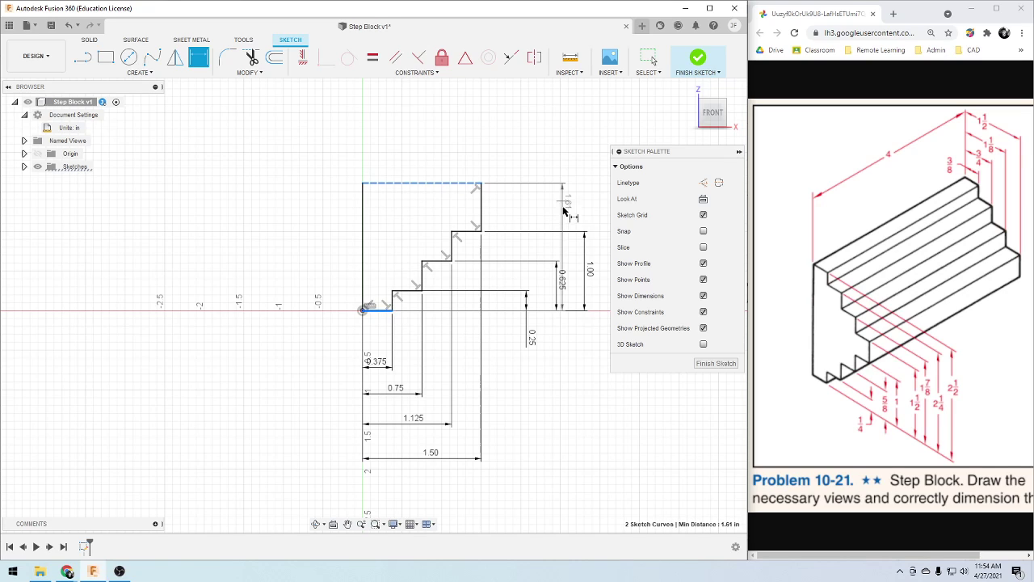
{"action": "left_click", "coordinate": [599, 221]}
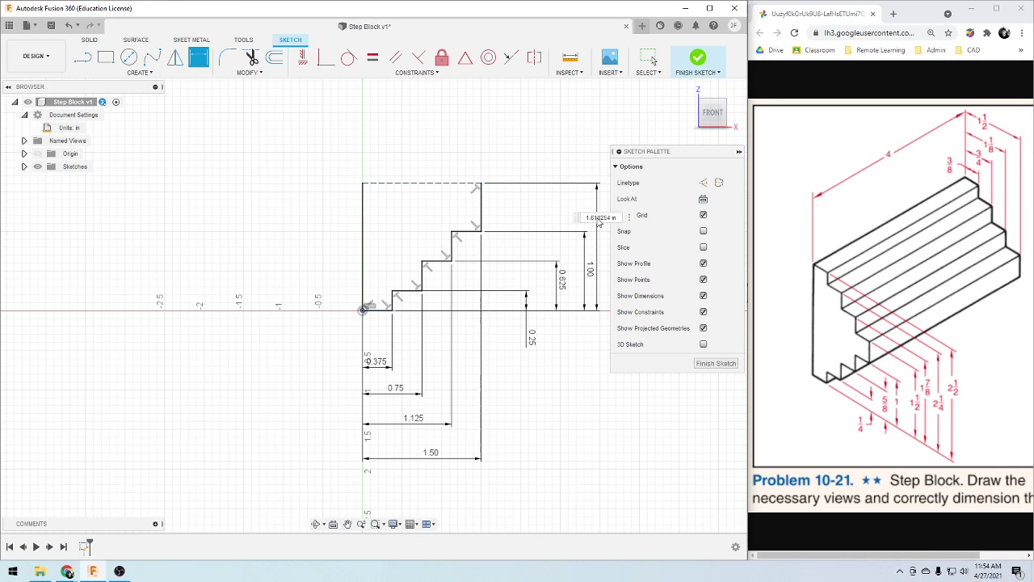
{"action": "type", "text": "1.25"}
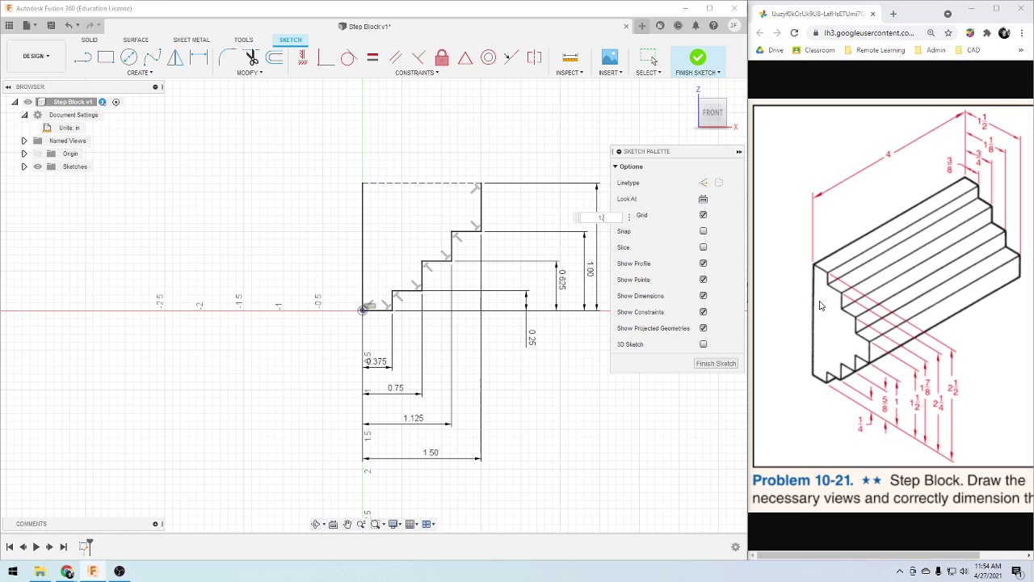
{"action": "key", "text": "Return"}
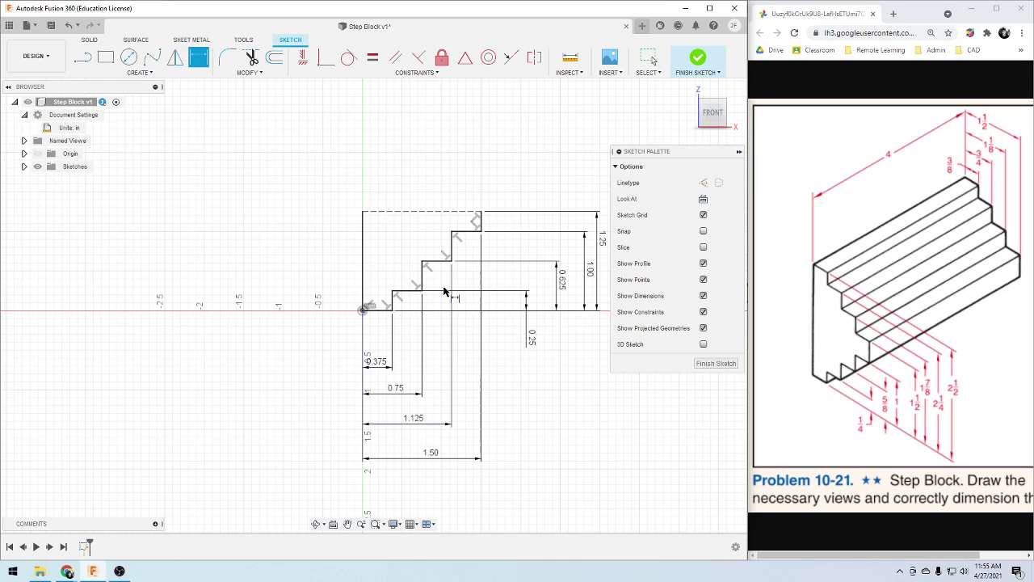
{"action": "scroll", "coordinate": [444, 303], "scroll_direction": "down", "scroll_amount": 3}
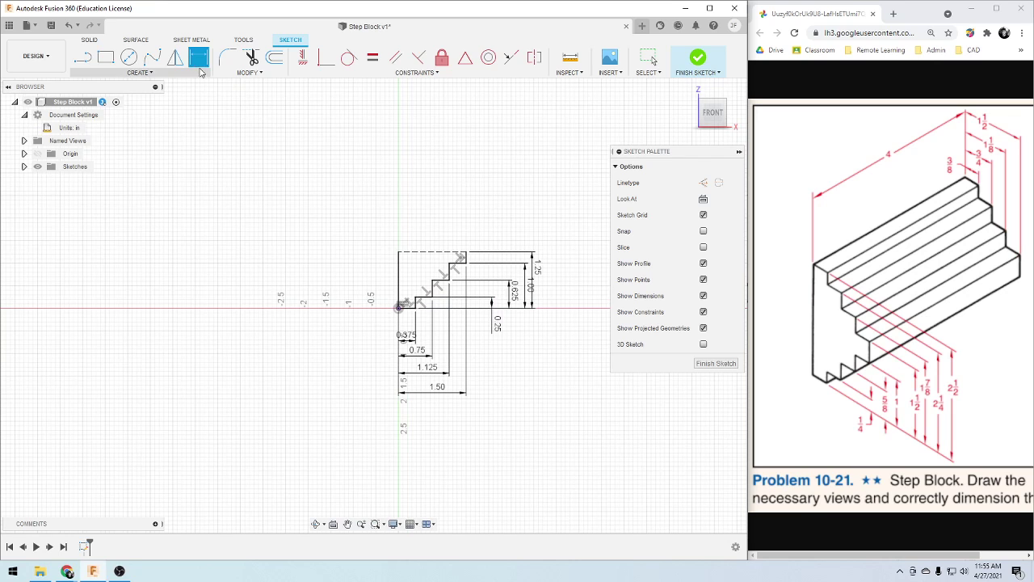
Mirror the step profile lines across the dashed top line, excluding that line
{"action": "left_click", "coordinate": [175, 57]}
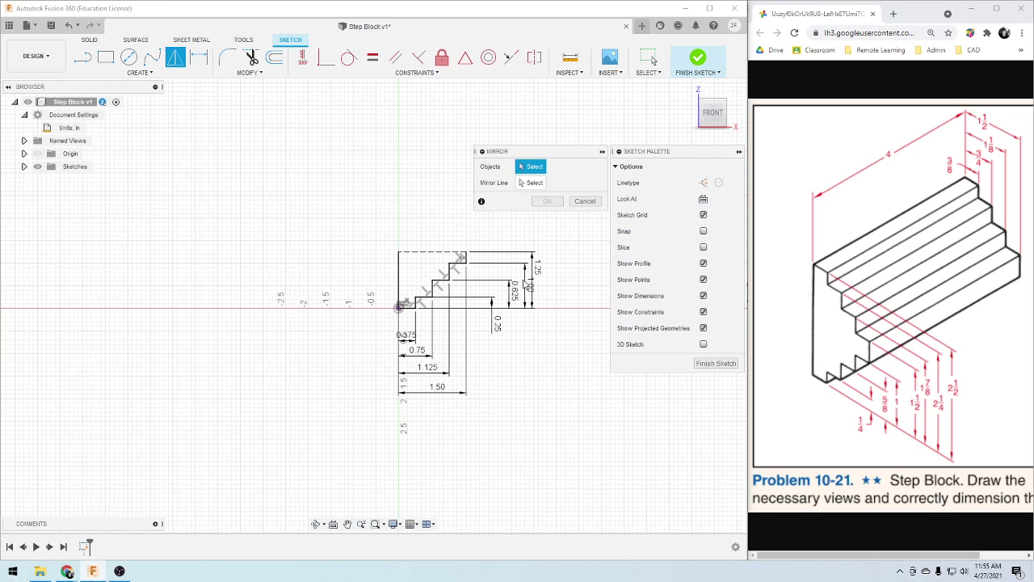
{"action": "scroll", "coordinate": [523, 311], "scroll_direction": "up", "scroll_amount": 1}
{"action": "left_click_drag", "start_coordinate": [294, 196], "coordinate": [468, 303]}
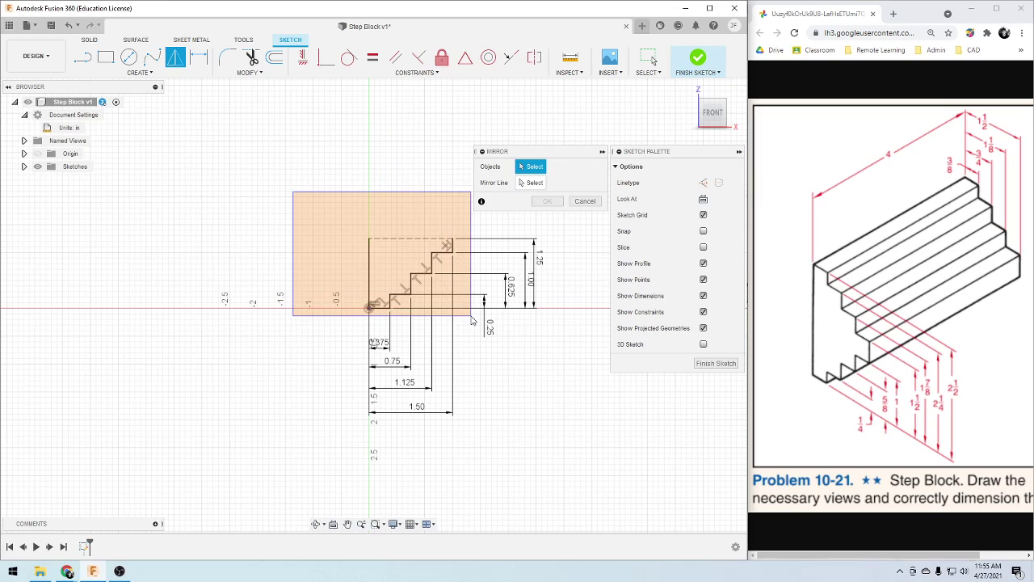
{"action": "left_click", "coordinate": [530, 183]}
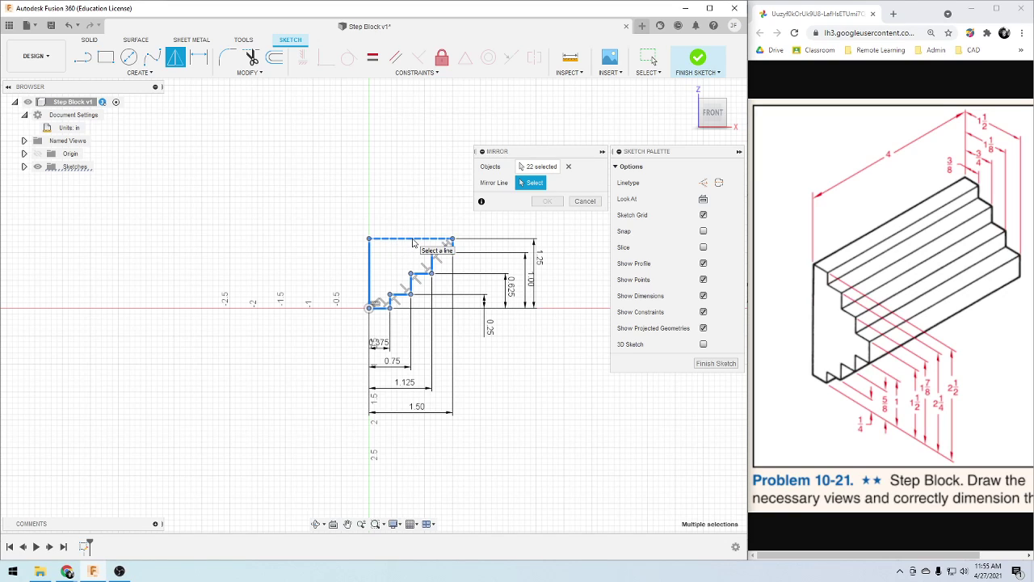
{"action": "left_click", "coordinate": [521, 167]}
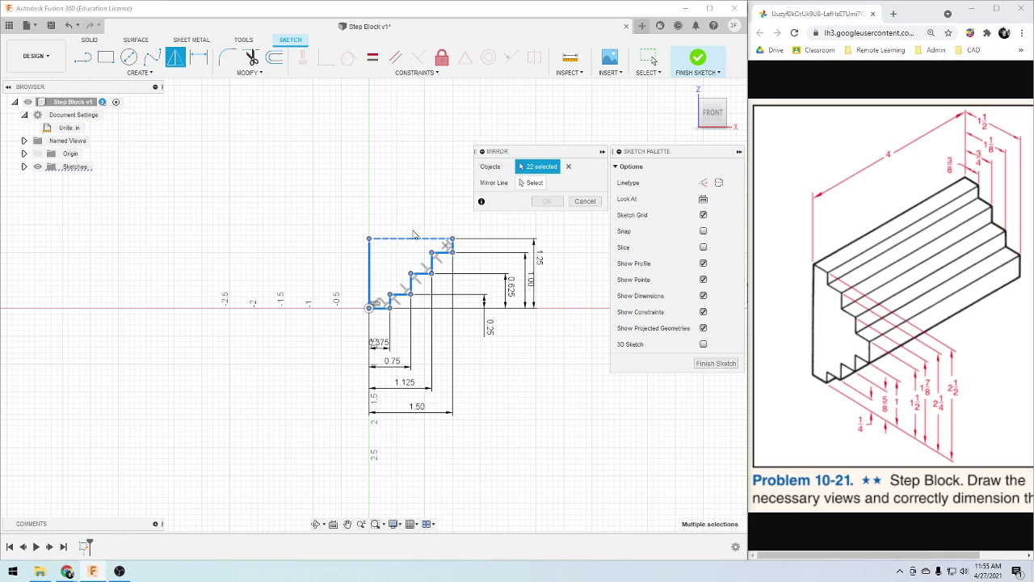
{"action": "left_click", "coordinate": [416, 240]}
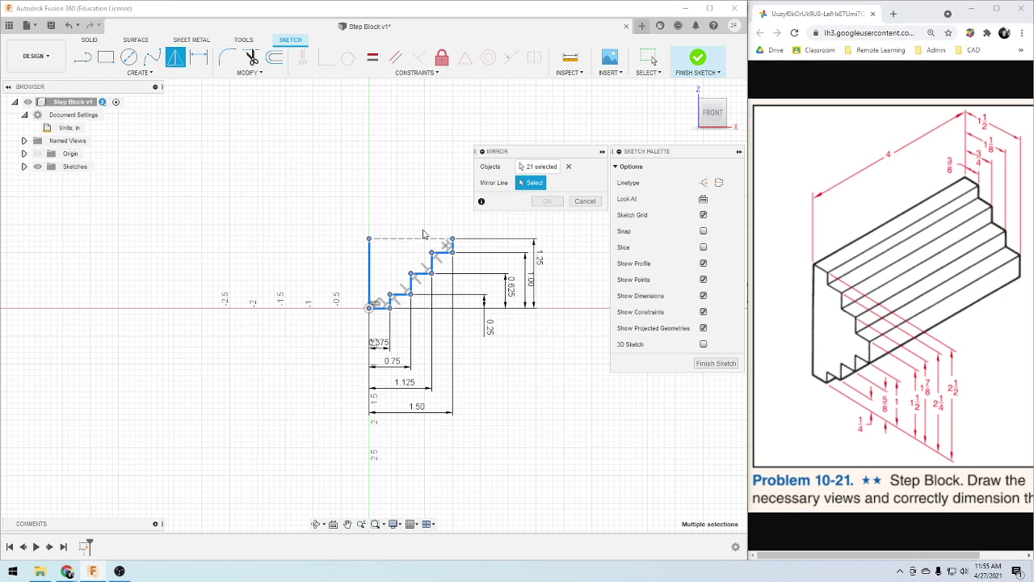
{"action": "left_click", "coordinate": [416, 239]}
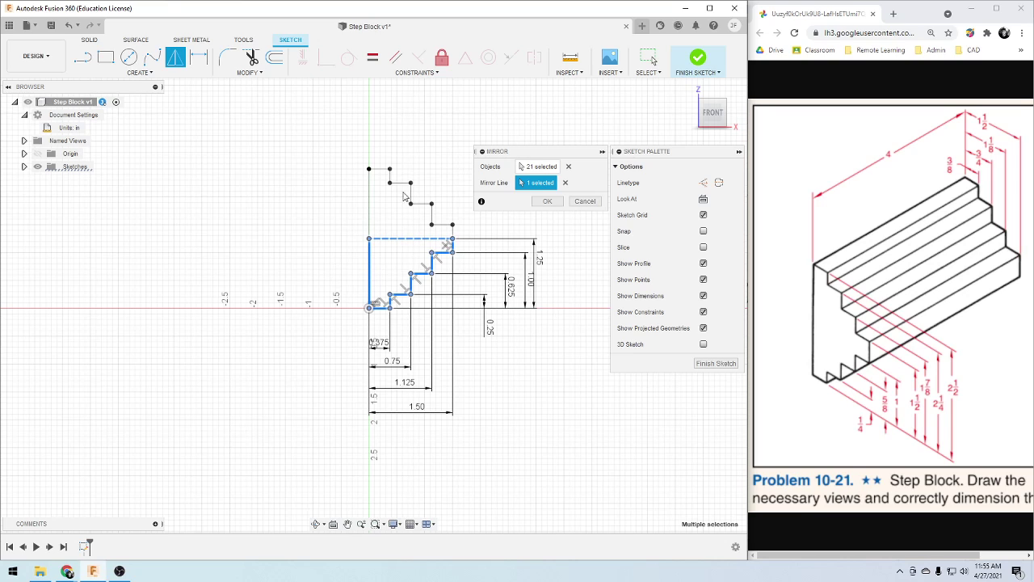
{"action": "left_click", "coordinate": [549, 209]}
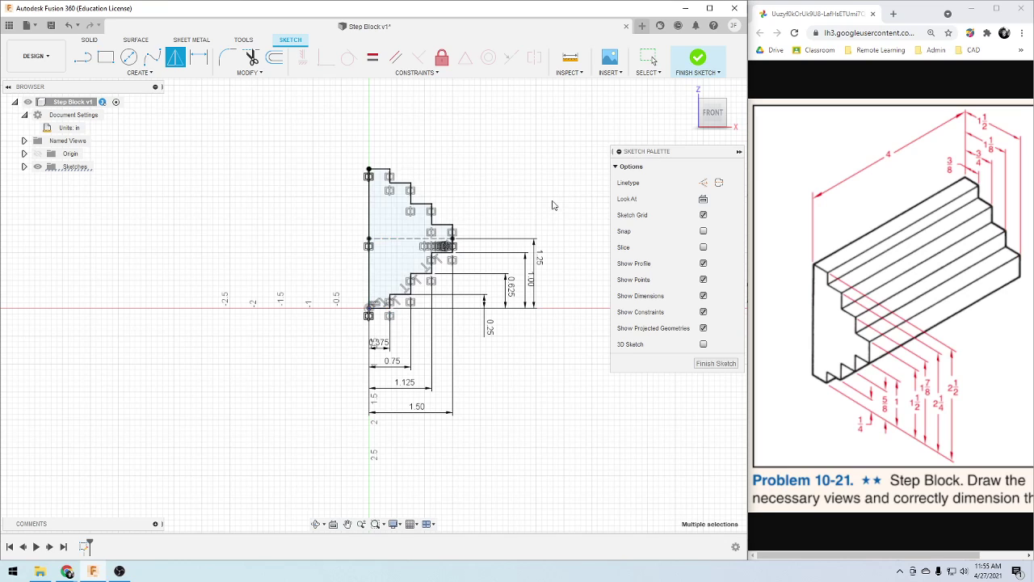
Tilt the view slightly and select the closed step profile
{"action": "scroll", "coordinate": [456, 366], "scroll_direction": "down", "scroll_amount": 2}
{"action": "scroll", "coordinate": [467, 282], "scroll_direction": "up", "scroll_amount": 3}
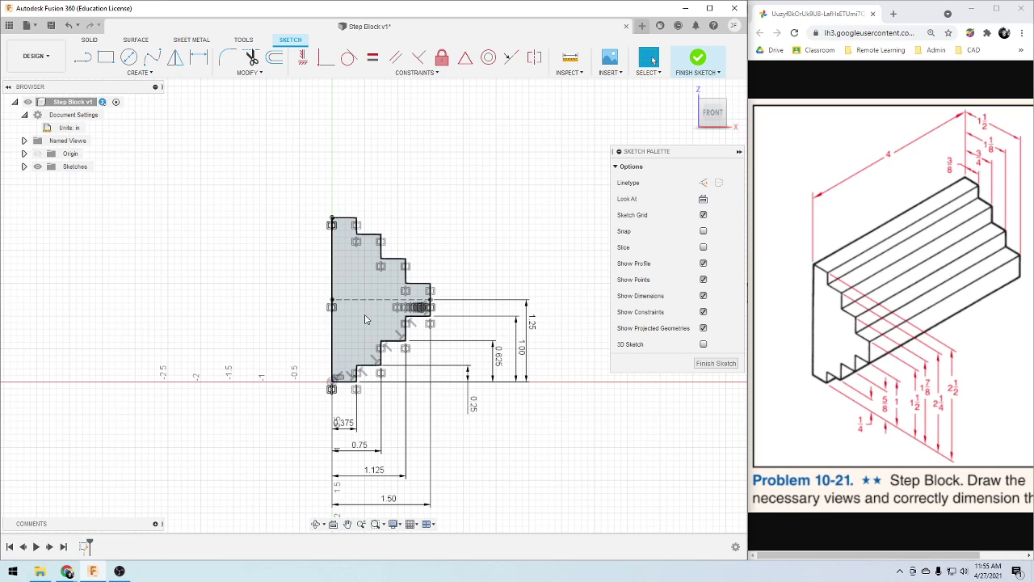
{"action": "scroll", "coordinate": [499, 459], "scroll_direction": "down", "scroll_amount": 2}
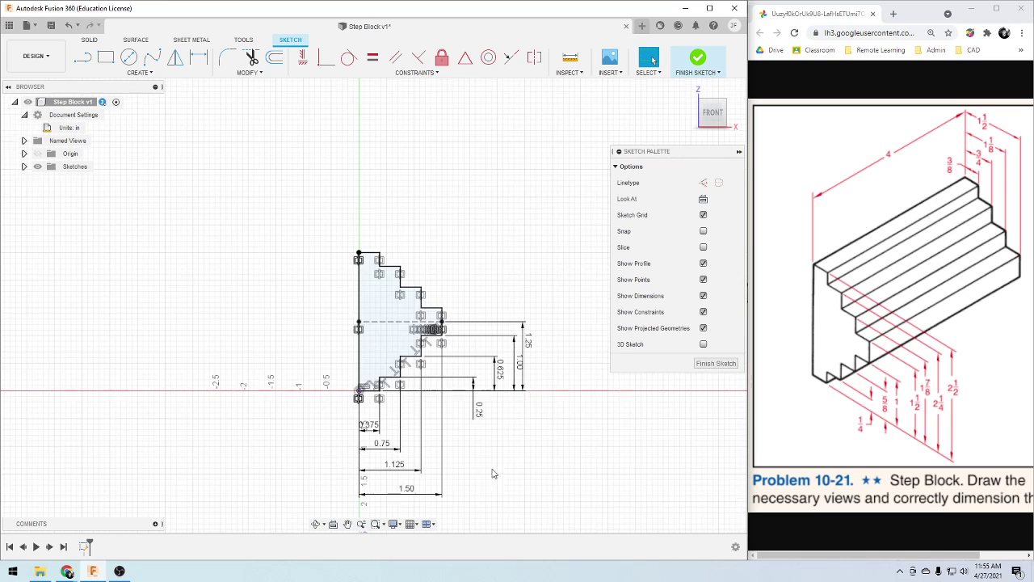
{"action": "mouse_move", "coordinate": [506, 251]}
{"action": "middle_mouse_down", "text": "shift"}
{"action": "mouse_move", "coordinate": [358, 398]}
{"action": "mouse_move", "coordinate": [382, 346]}
{"action": "middle_mouse_up", "text": "shift"}
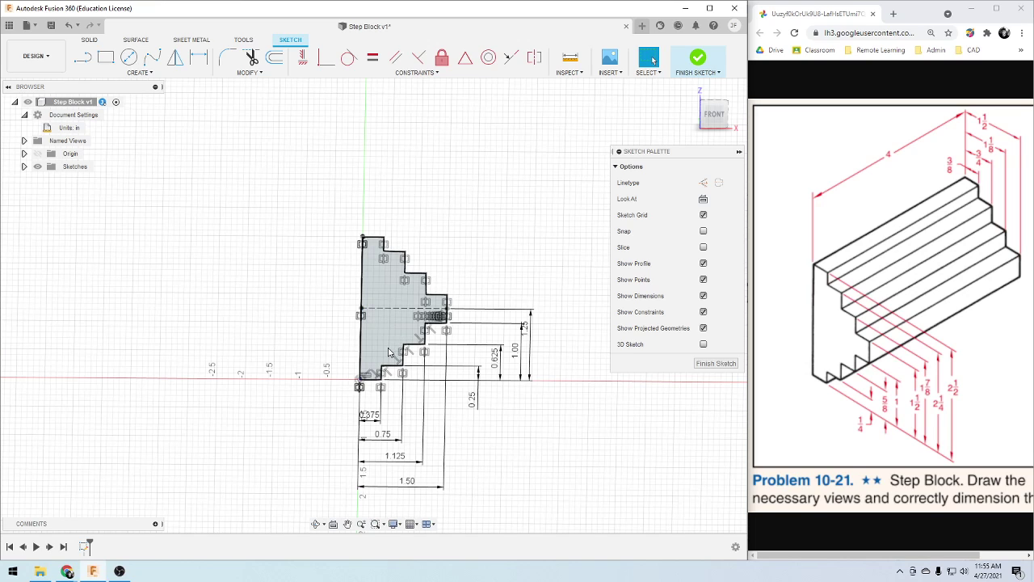
{"action": "left_click", "coordinate": [395, 331]}
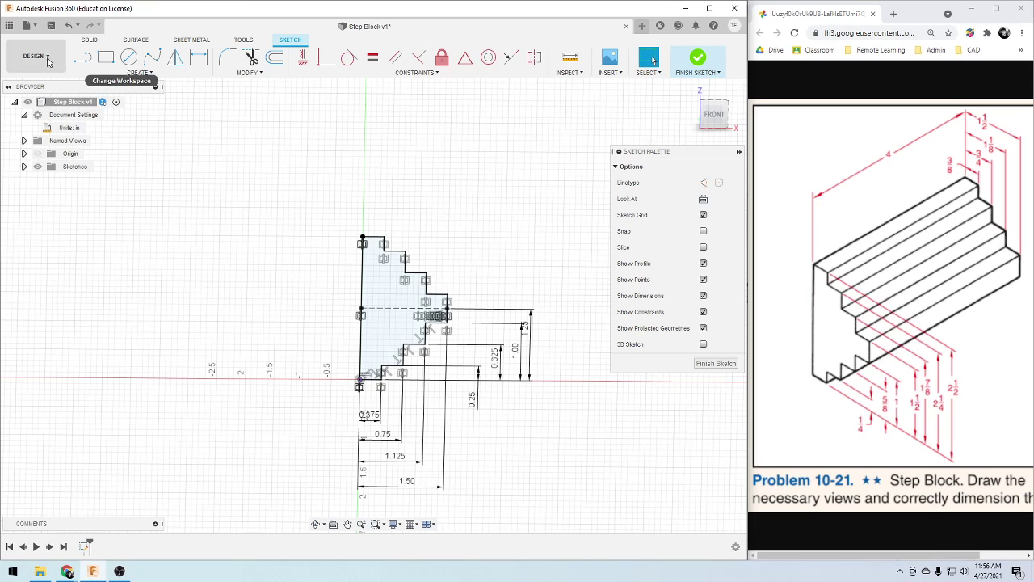
Extrude the step profile 4 in and orbit to a front-right view
{"action": "key", "text": "e"}
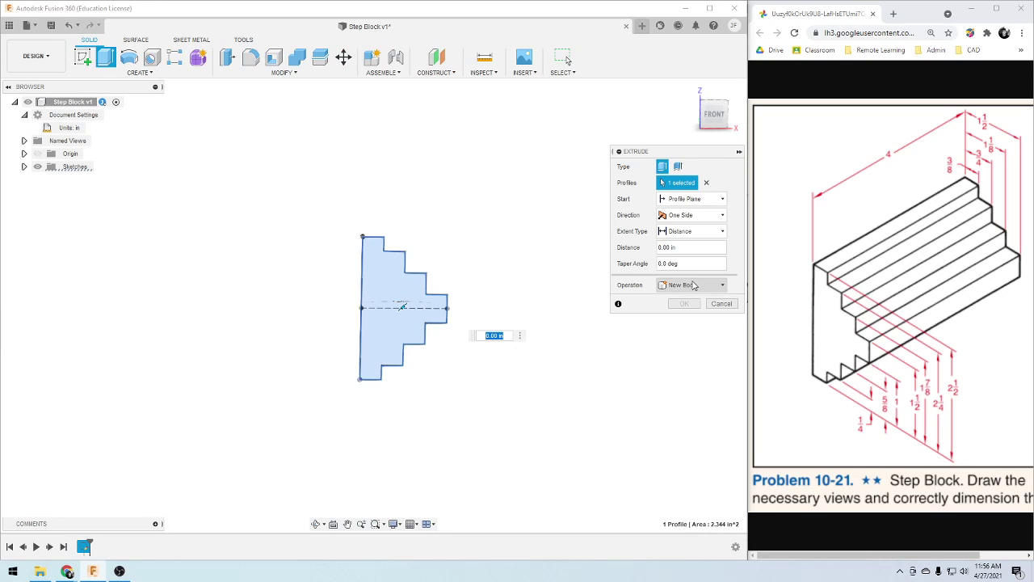
{"action": "left_click", "coordinate": [658, 248]}
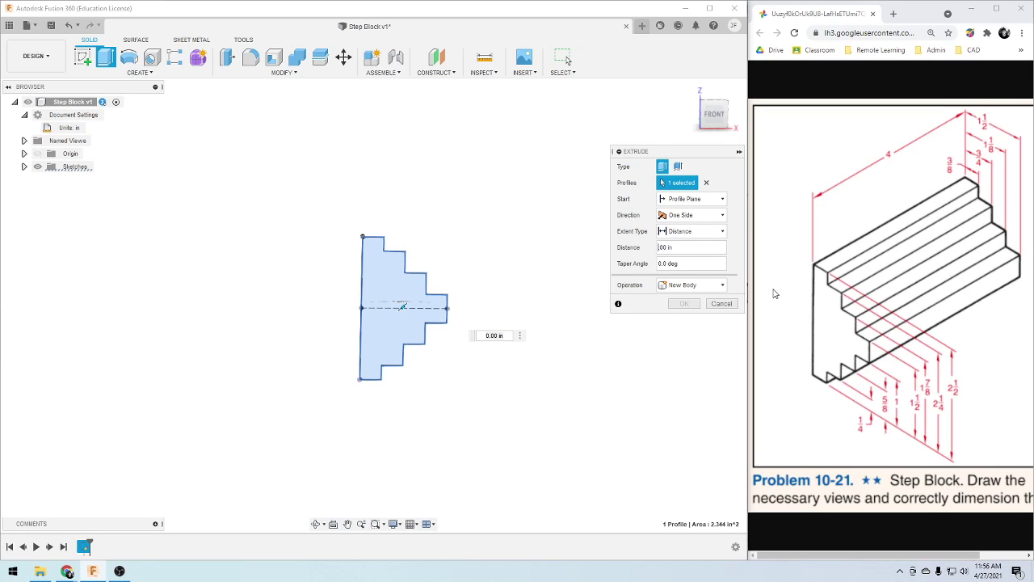
{"action": "key", "text": "Return"}
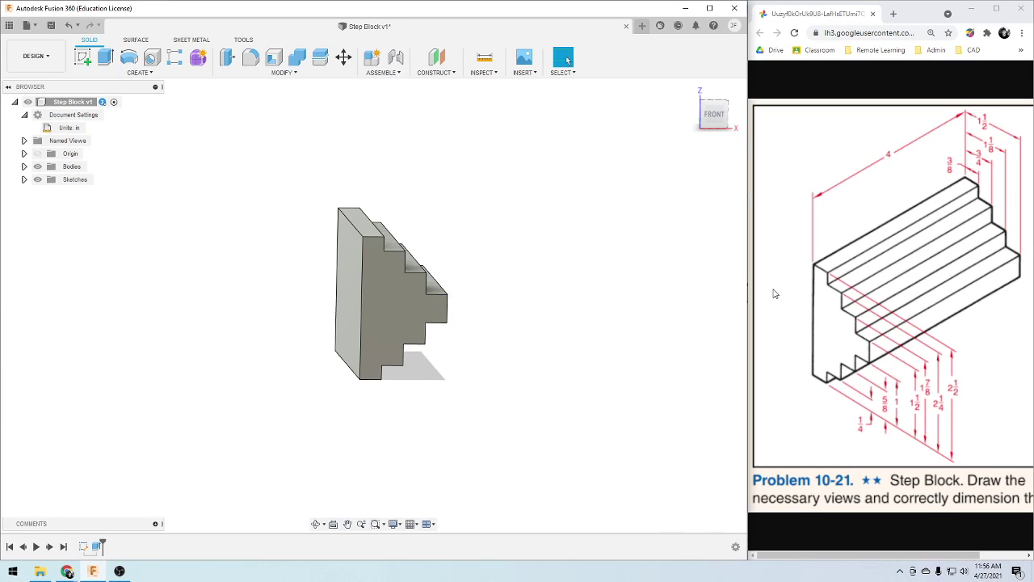
{"action": "mouse_move", "coordinate": [568, 408]}
{"action": "middle_mouse_down", "text": "shift"}
{"action": "mouse_move", "coordinate": [415, 420]}
{"action": "mouse_move", "coordinate": [485, 471]}
{"action": "mouse_move", "coordinate": [405, 396]}
{"action": "mouse_move", "coordinate": [577, 404]}
{"action": "mouse_move", "coordinate": [487, 388]}
{"action": "mouse_move", "coordinate": [458, 425]}
{"action": "mouse_move", "coordinate": [483, 404]}
{"action": "middle_mouse_up", "text": "shift"}
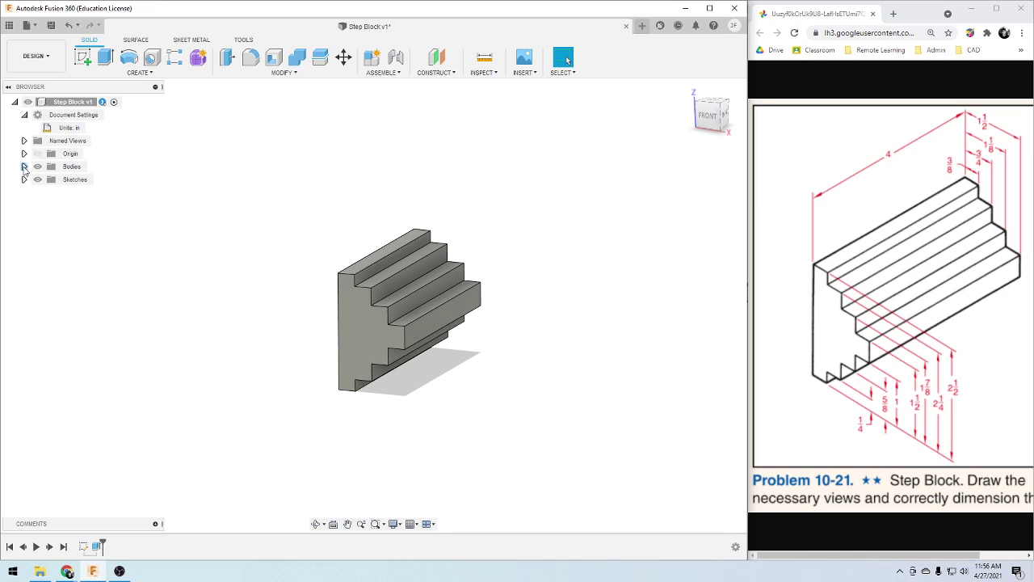
Apply Stainless Steel from the material library to Body1
{"action": "left_click", "coordinate": [24, 166]}
{"action": "right_click", "coordinate": [76, 179]}
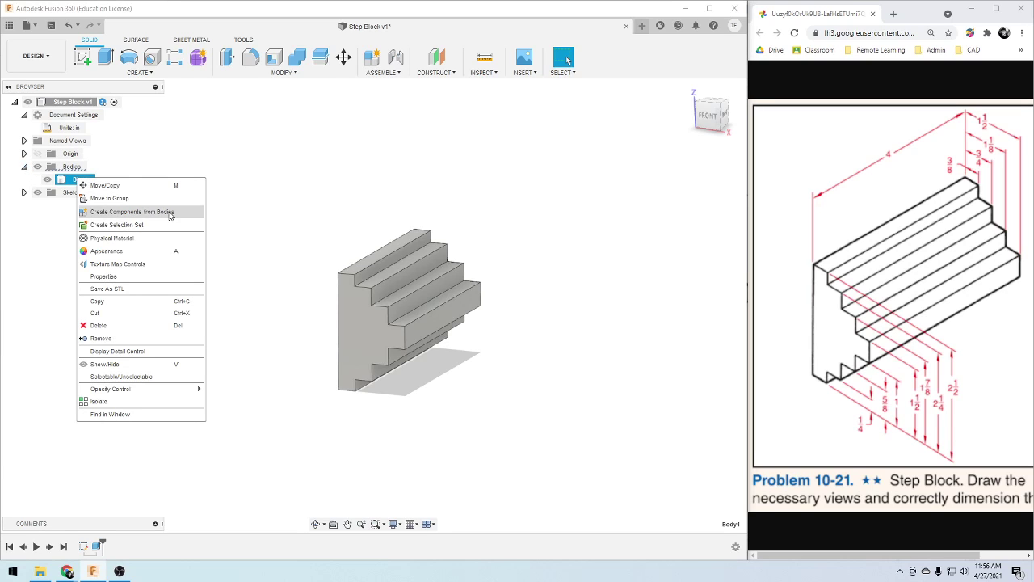
{"action": "left_click", "coordinate": [151, 241]}
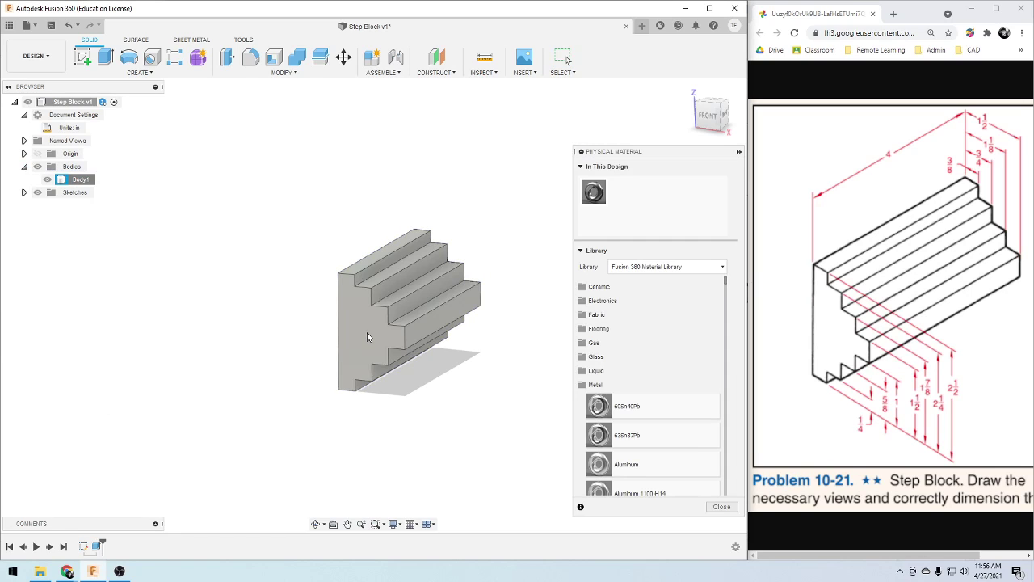
{"action": "scroll", "coordinate": [647, 353], "scroll_direction": "down", "scroll_amount": 2}
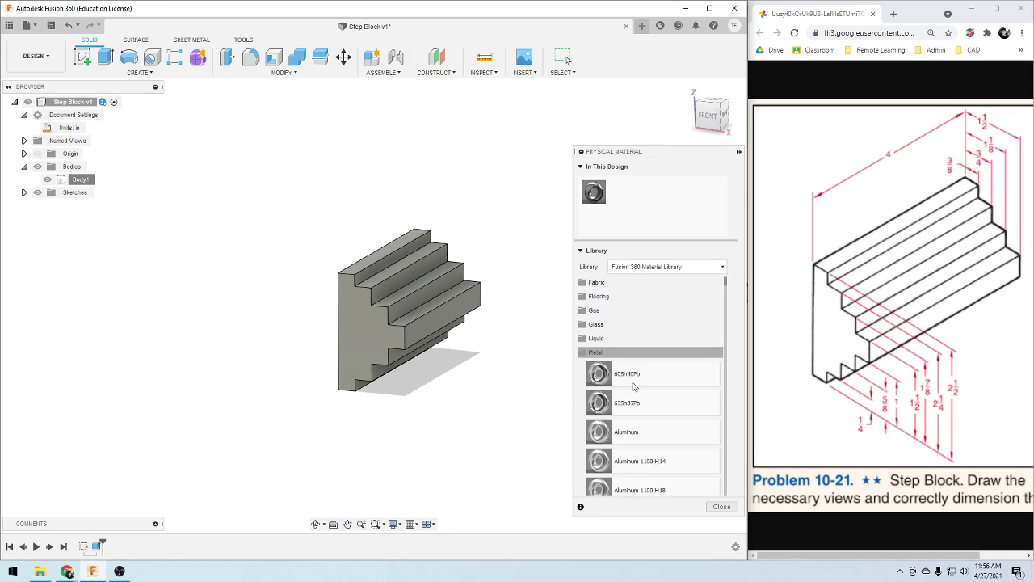
{"action": "scroll", "coordinate": [671, 339], "scroll_direction": "down", "scroll_amount": 3}
{"action": "scroll", "coordinate": [708, 308], "scroll_direction": "down", "scroll_amount": 3}
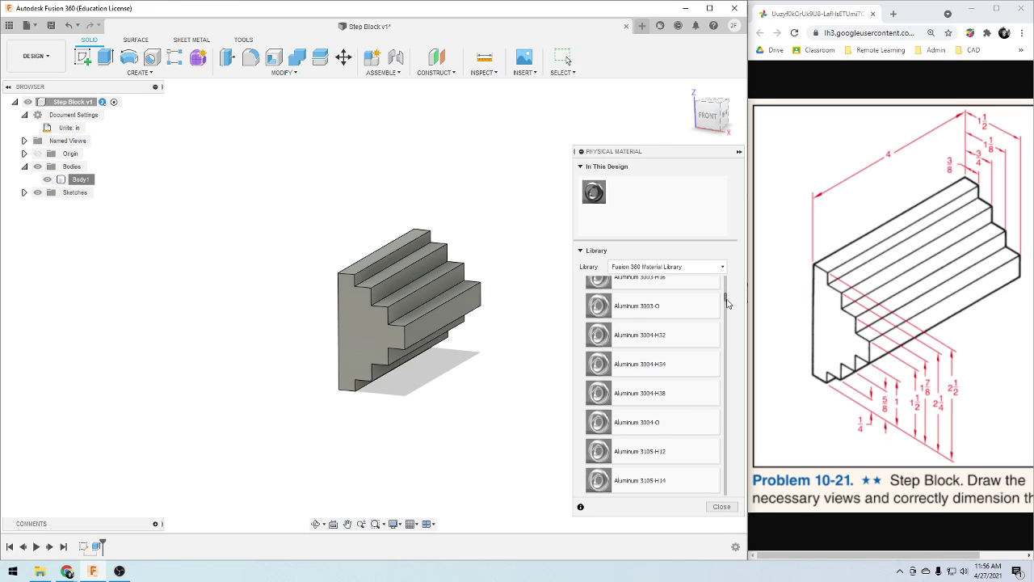
{"action": "left_click_drag", "start_coordinate": [727, 303], "coordinate": [725, 386]}
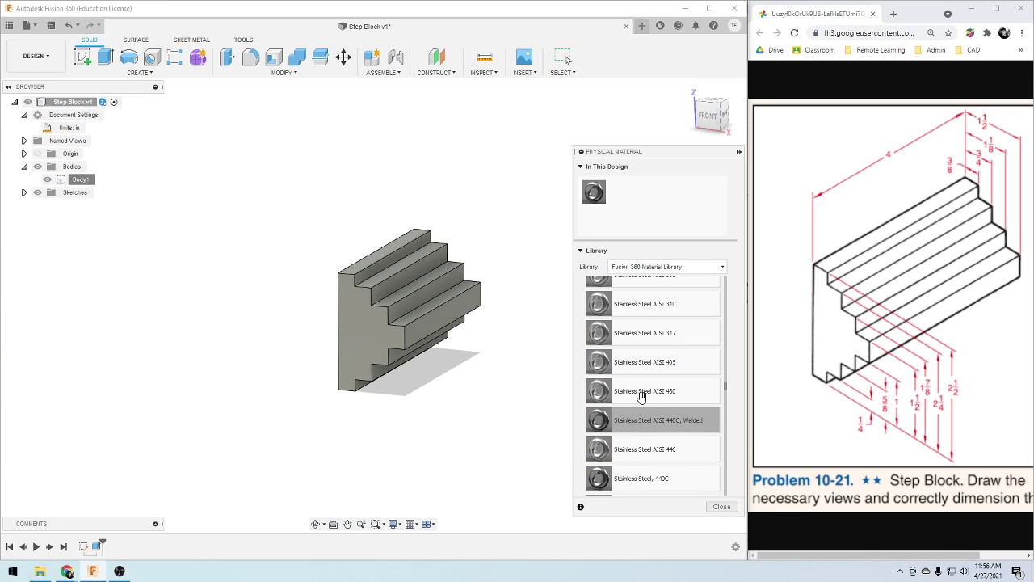
{"action": "scroll", "coordinate": [641, 396], "scroll_direction": "up", "scroll_amount": 2}
{"action": "scroll", "coordinate": [643, 396], "scroll_direction": "up", "scroll_amount": 2}
{"action": "scroll", "coordinate": [644, 396], "scroll_direction": "up", "scroll_amount": 2}
{"action": "scroll", "coordinate": [647, 396], "scroll_direction": "up", "scroll_amount": 2}
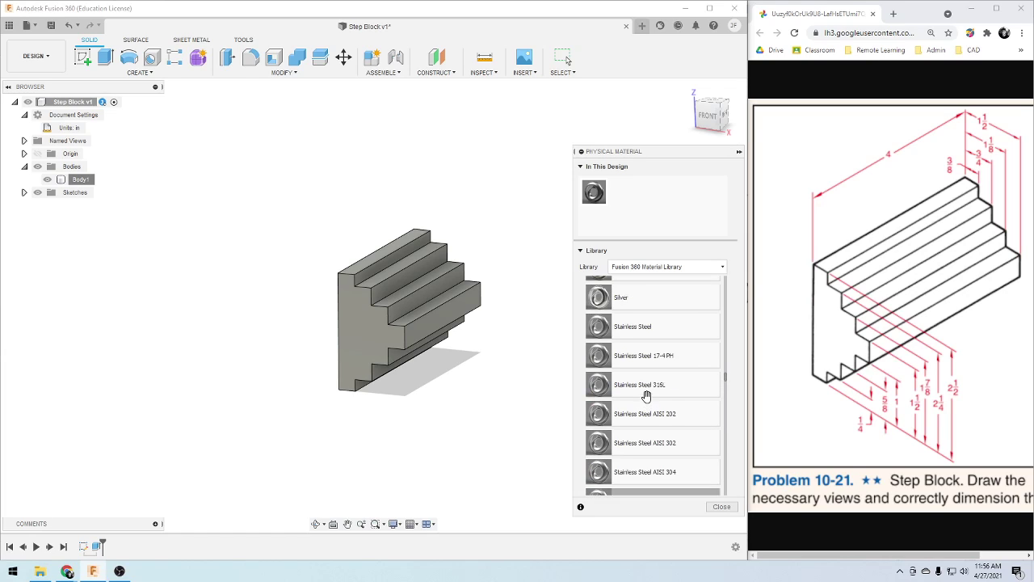
{"action": "scroll", "coordinate": [646, 396], "scroll_direction": "up", "scroll_amount": 2}
{"action": "mouse_move", "coordinate": [651, 363]}
{"action": "left_mouse_down"}
{"action": "mouse_move", "coordinate": [450, 353]}
{"action": "mouse_move", "coordinate": [362, 327]}
{"action": "left_mouse_up"}
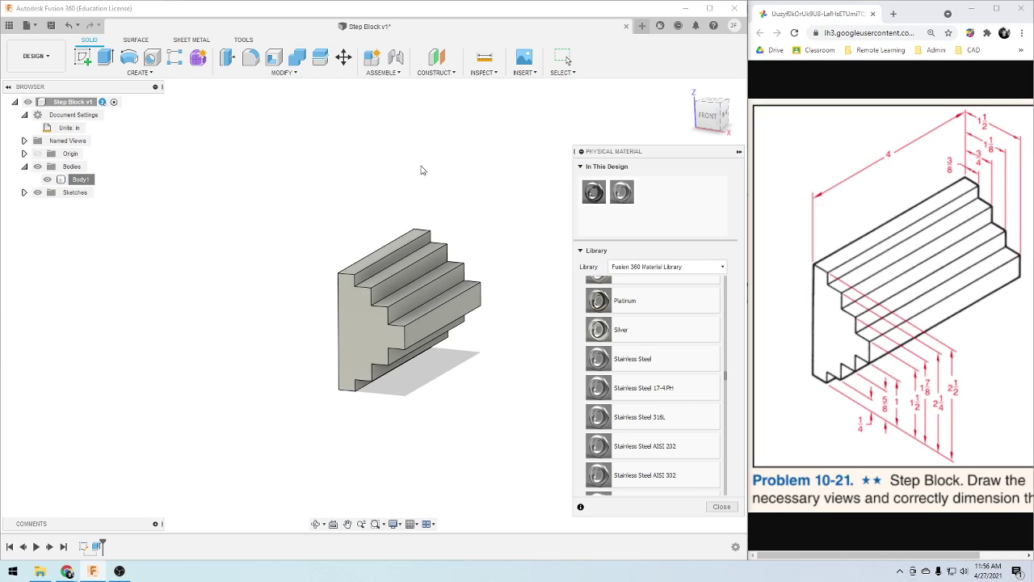
{"action": "left_click", "coordinate": [732, 511]}
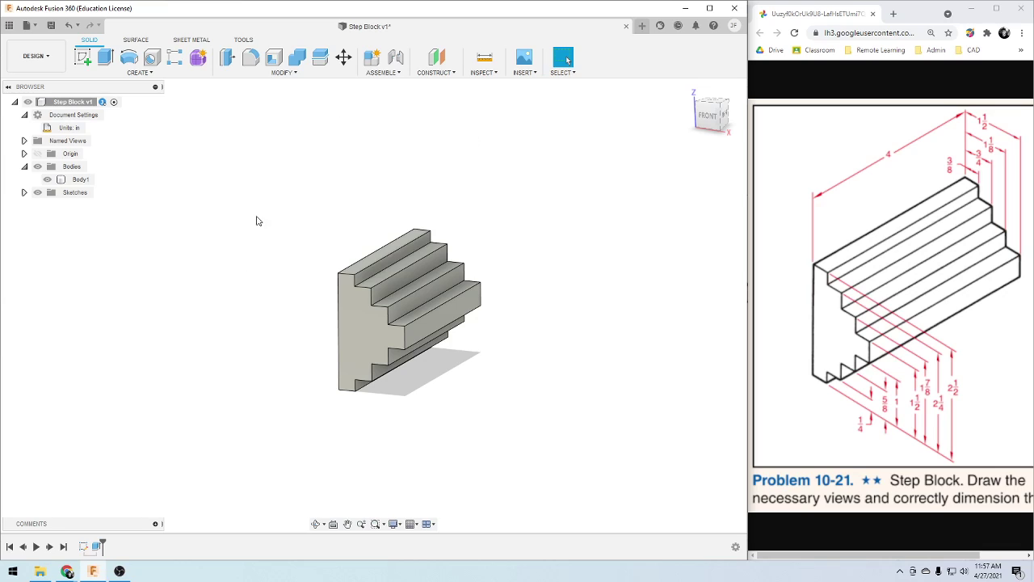
Select Body1 in the viewport and then deselect it
{"action": "left_click", "coordinate": [349, 332]}
{"action": "left_click", "coordinate": [283, 307]}
{"action": "left_click", "coordinate": [412, 242]}
{"action": "left_click", "coordinate": [318, 329]}
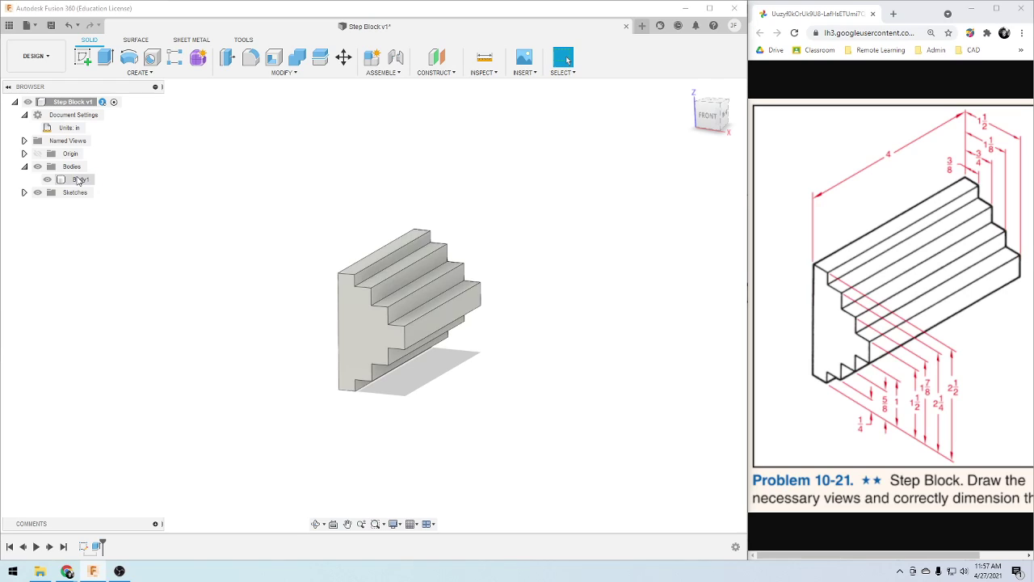
{"action": "right_click", "coordinate": [81, 179]}
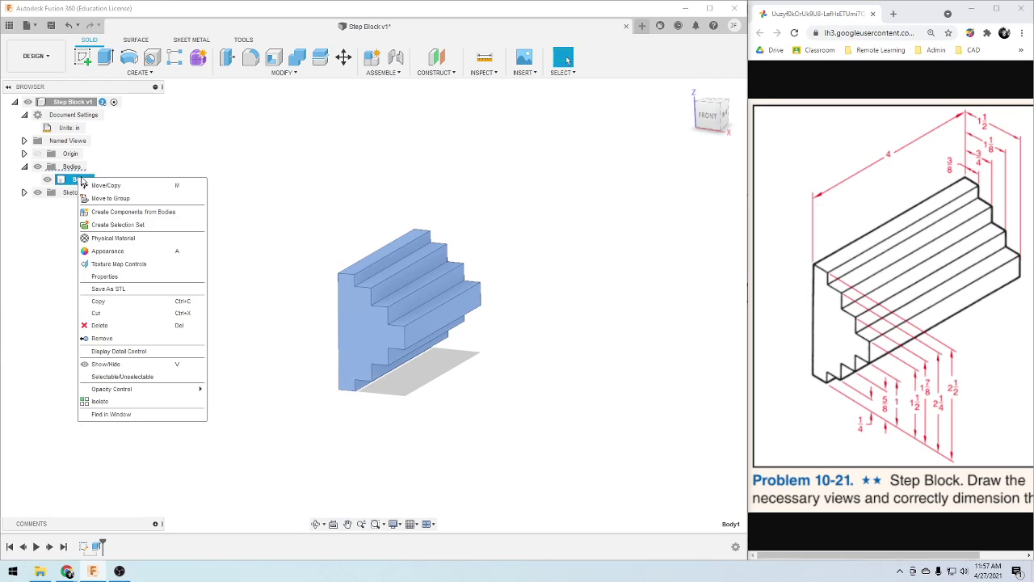
{"action": "left_click", "coordinate": [129, 277]}
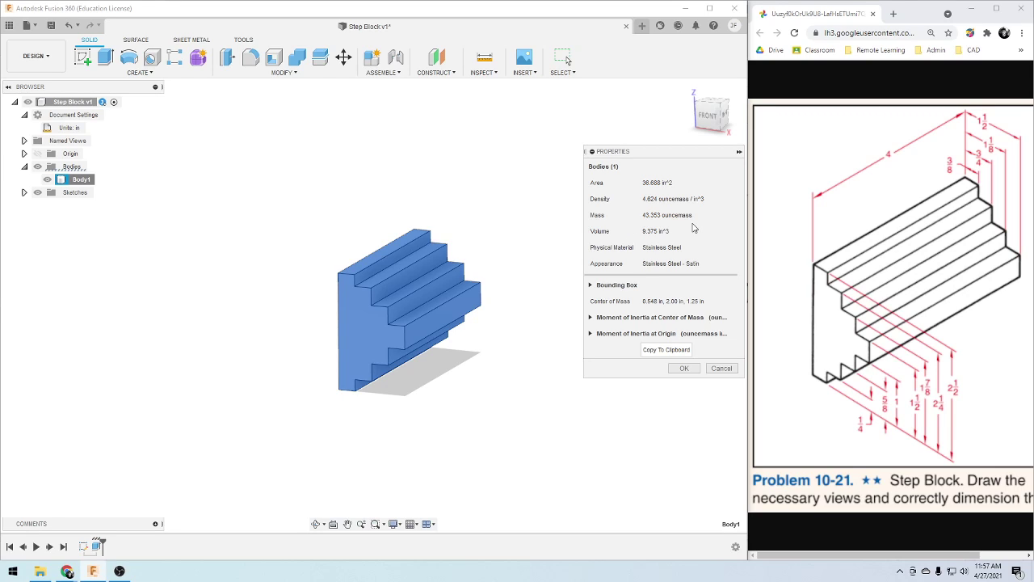
{"action": "left_click", "coordinate": [684, 368]}
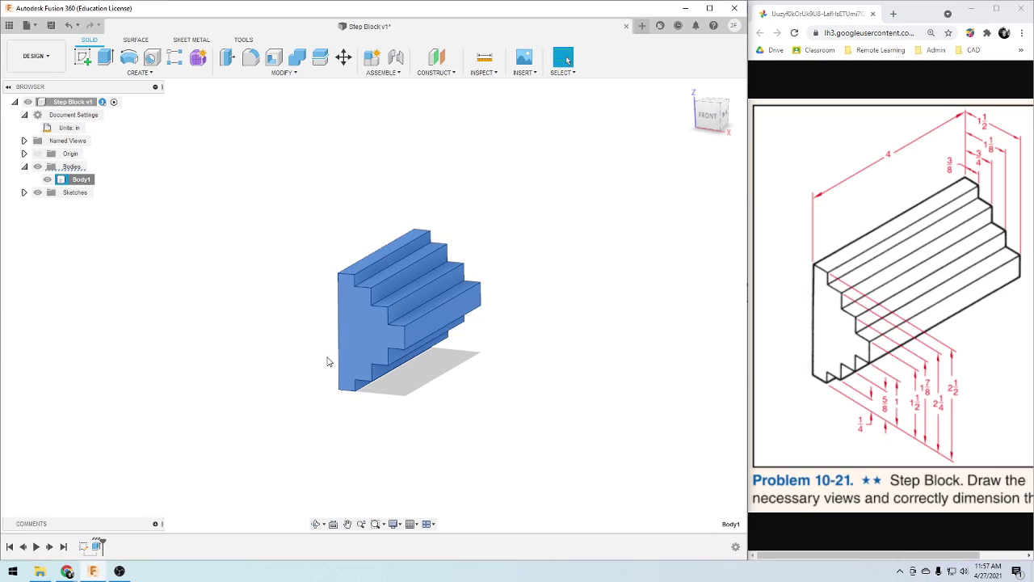
{"action": "left_click", "coordinate": [526, 318]}
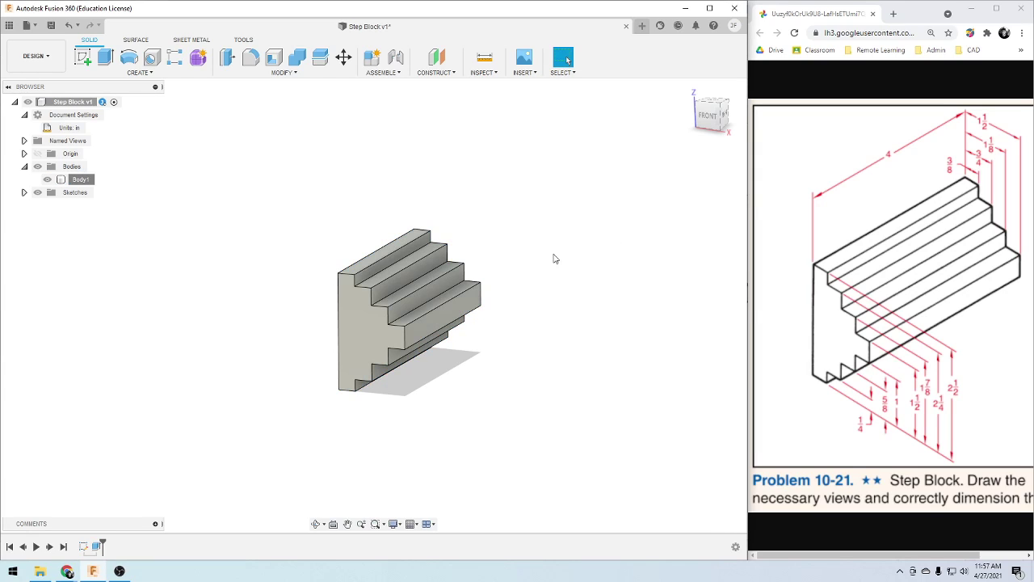